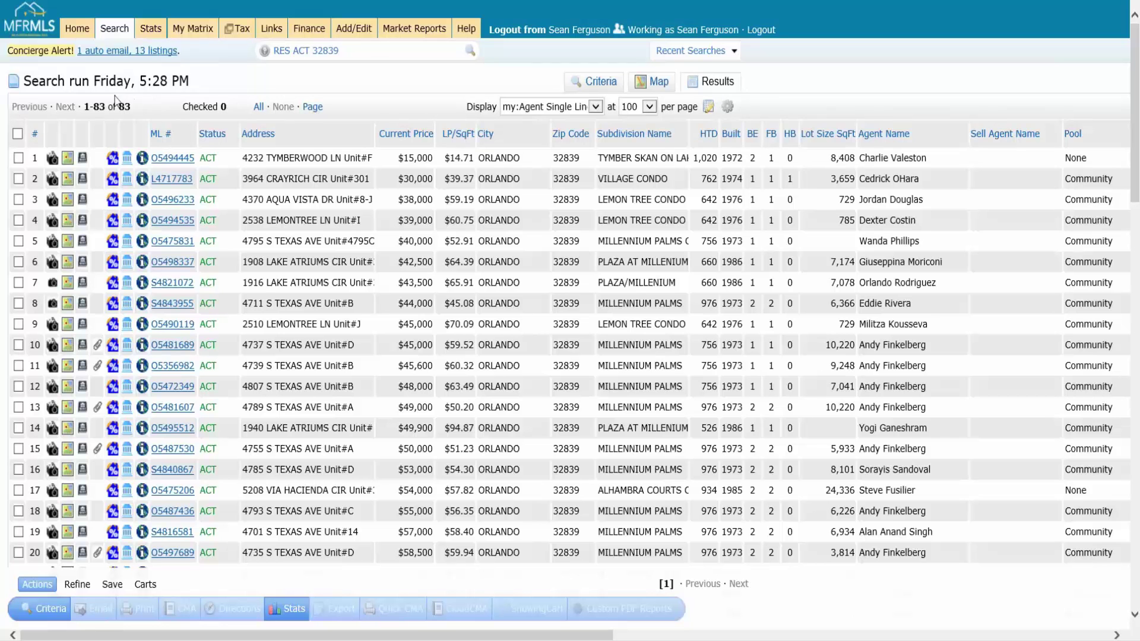
Step: Check all 83 listings in the zip 32839 search results
{"action": "left_click", "coordinate": [18, 134]}
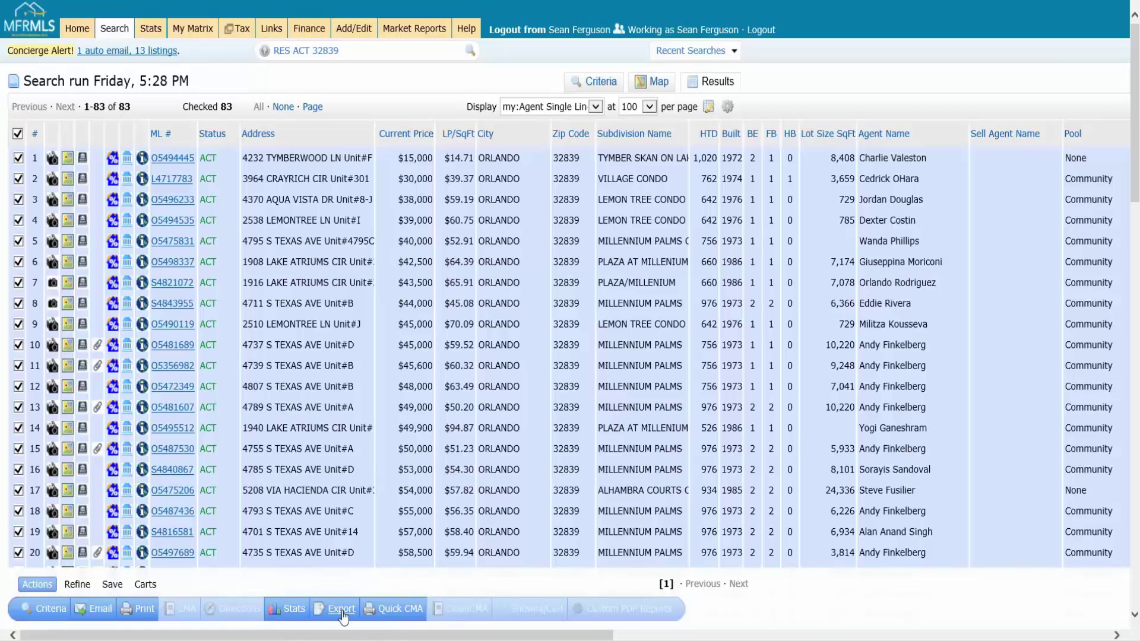
Step: Export the 83 checked records in Agent Single Line format as Agent Single Line.csv
{"action": "left_click", "coordinate": [341, 610]}
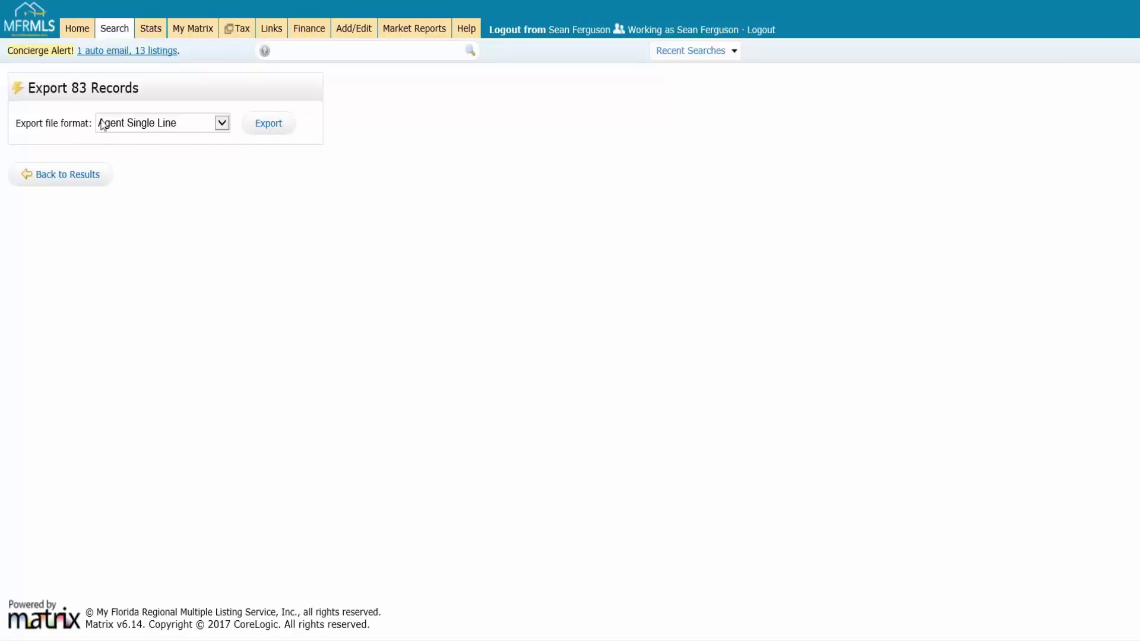
{"action": "left_click", "coordinate": [171, 128]}
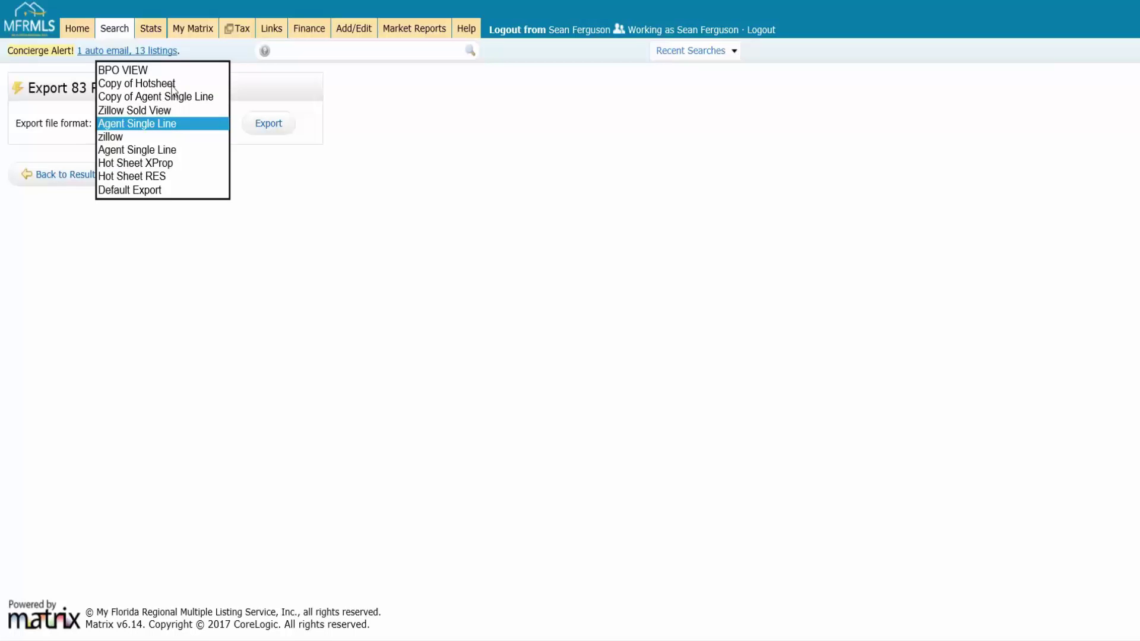
{"action": "left_click", "coordinate": [257, 193]}
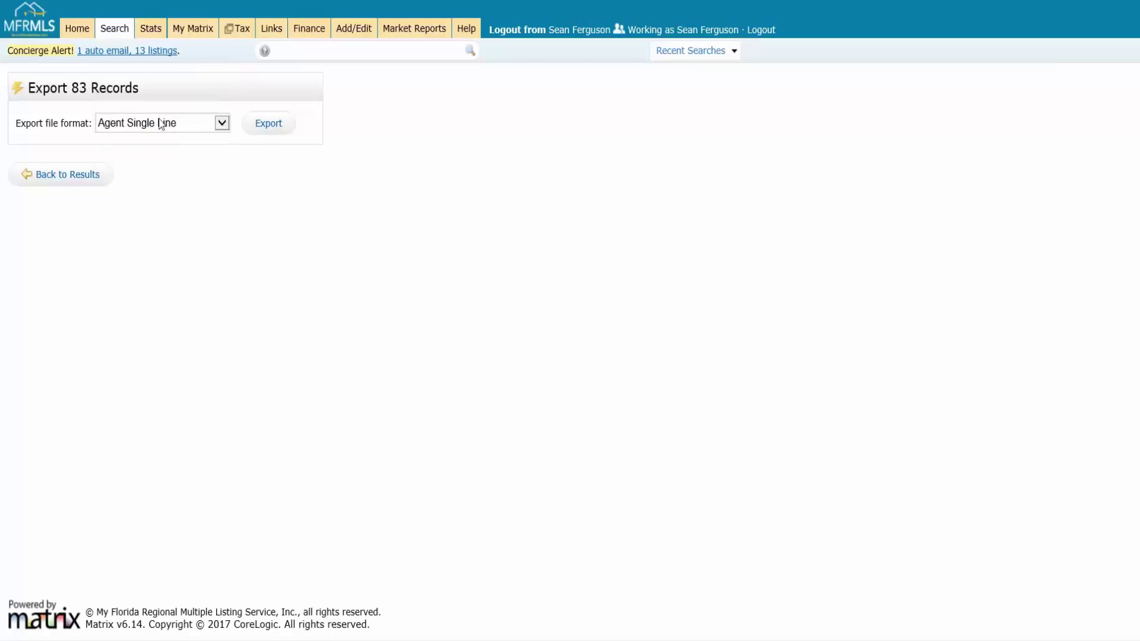
{"action": "left_click", "coordinate": [269, 124]}
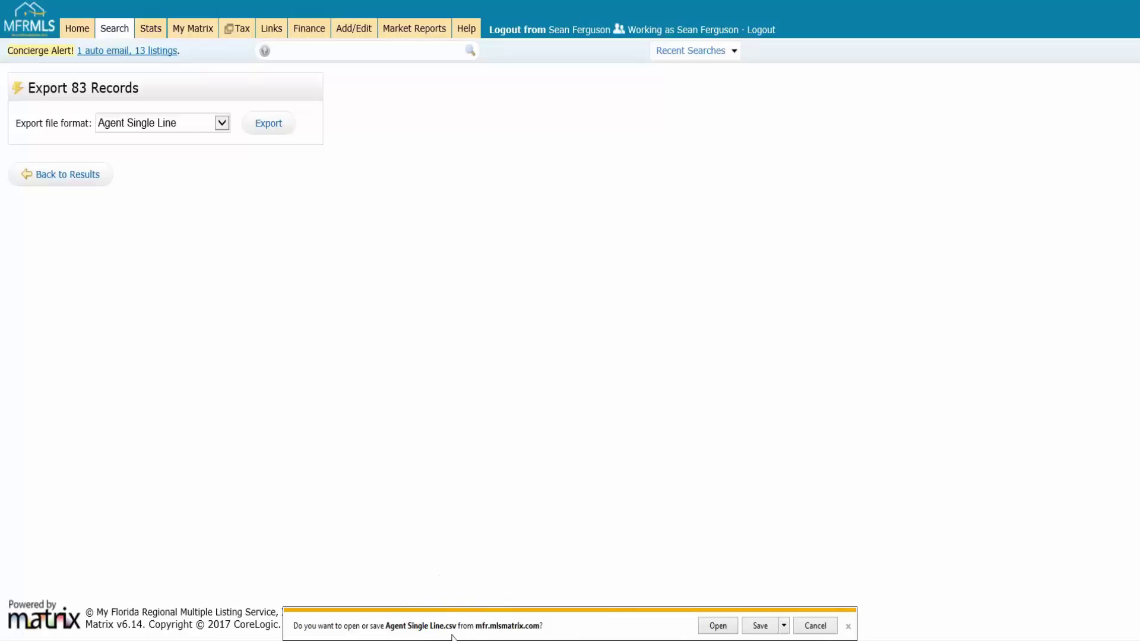
Step: Open Agent Single Line.csv in Excel and maximize the window to review the listings
{"action": "left_click", "coordinate": [718, 626]}
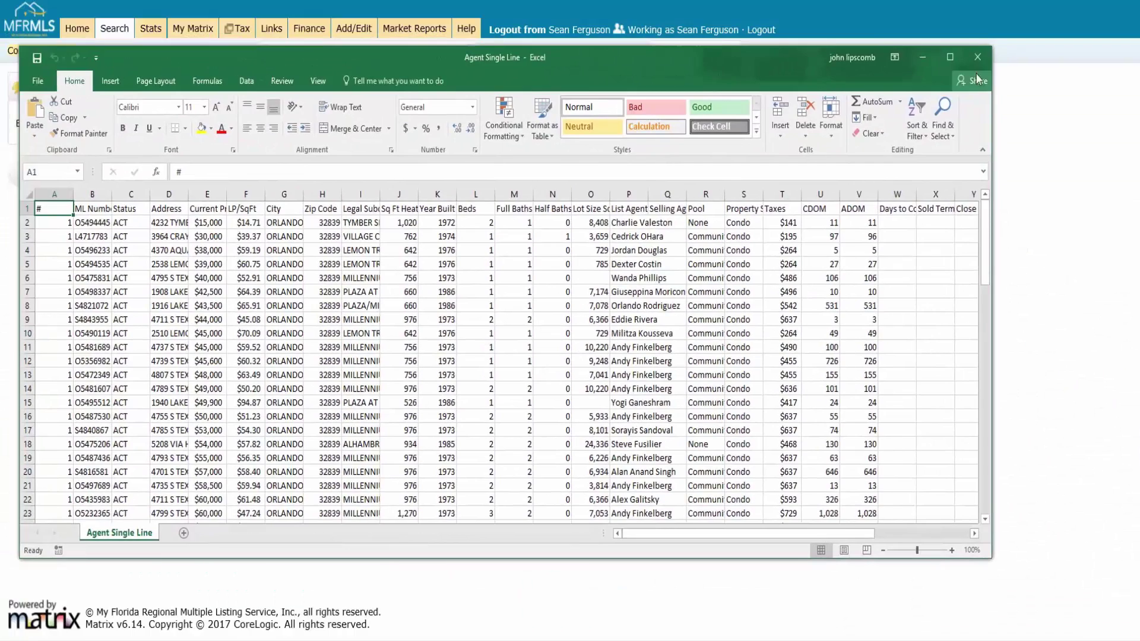
{"action": "left_click", "coordinate": [935, 55]}
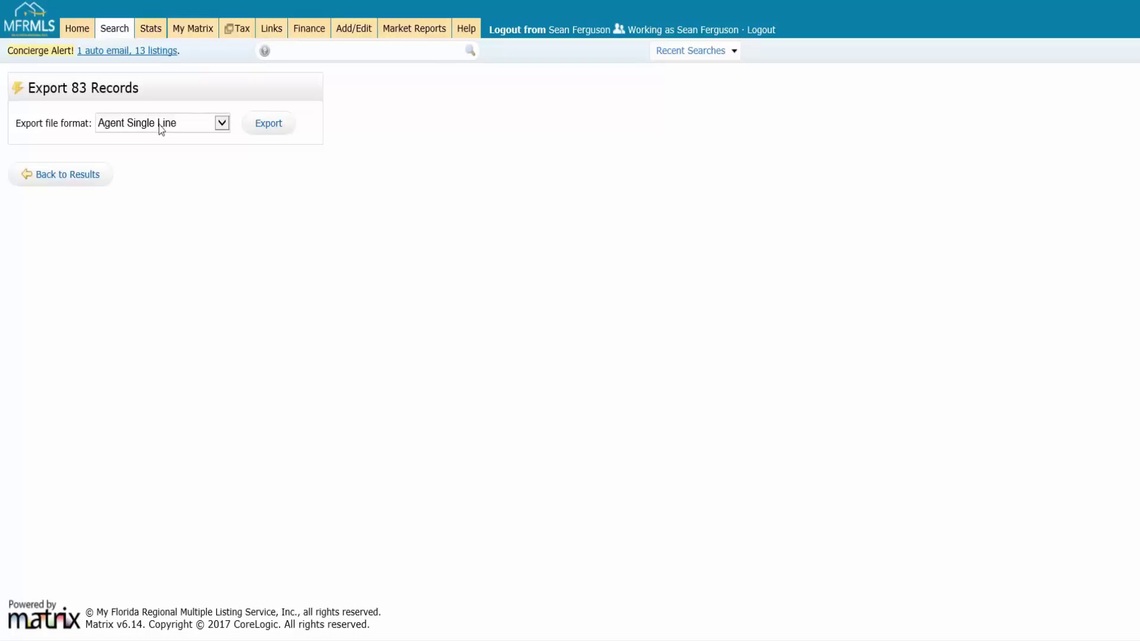
Step: Check the export format list without changing it, then go to My Matrix Settings
{"action": "left_click", "coordinate": [161, 130]}
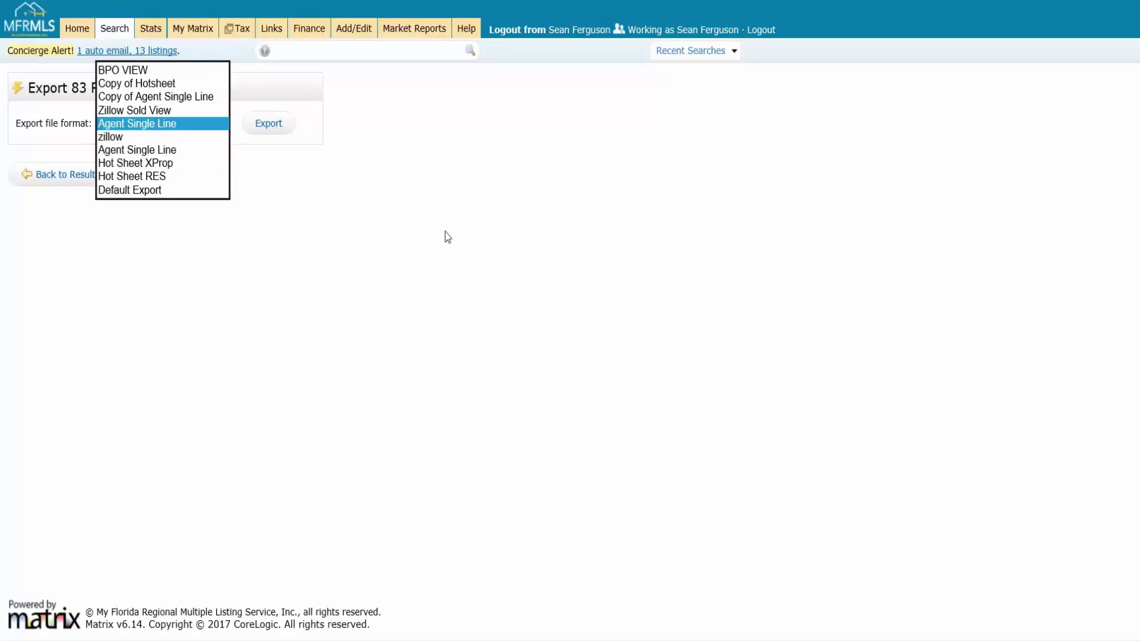
{"action": "left_click", "coordinate": [263, 189]}
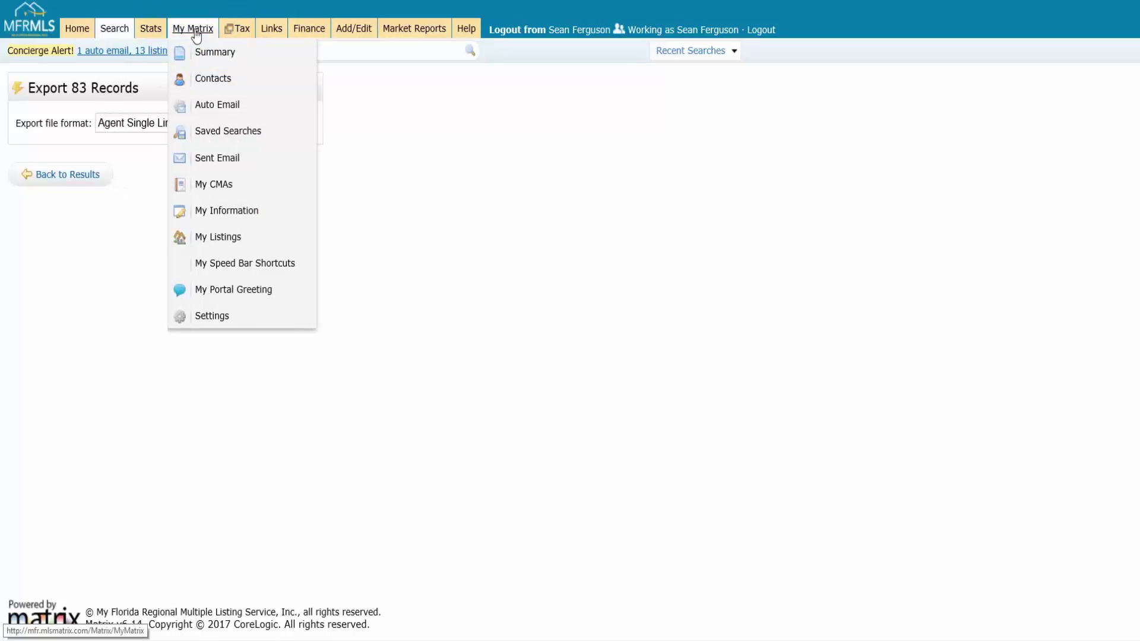
{"action": "left_click", "coordinate": [212, 318]}
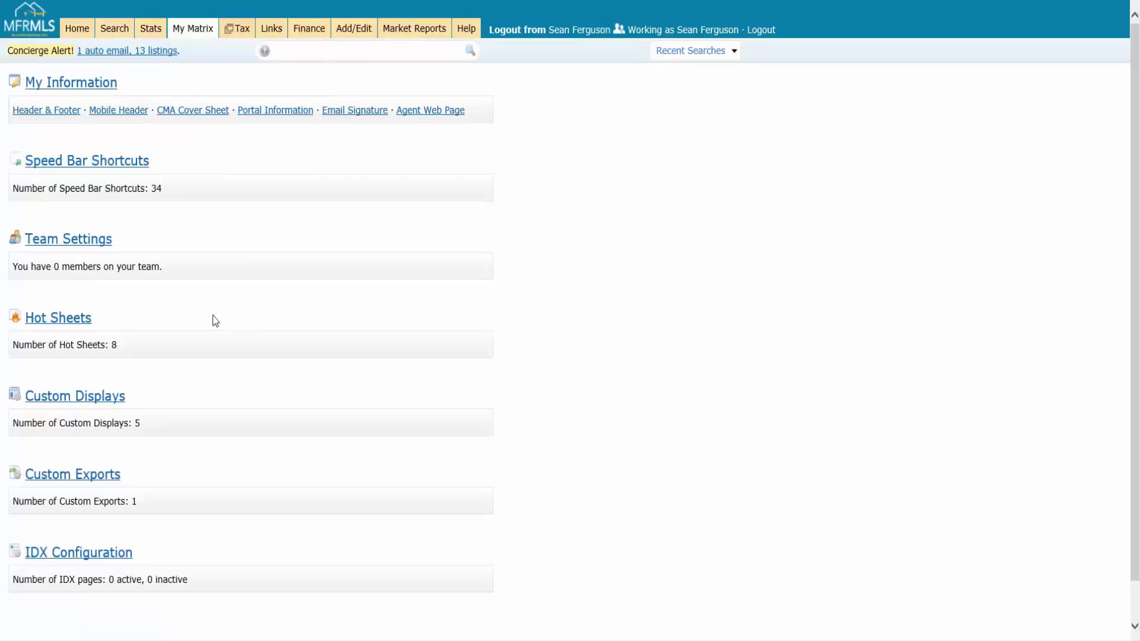
Step: Open Manage Custom Exports and switch the property type to Open House, then back to Cross Property
{"action": "left_click", "coordinate": [102, 477]}
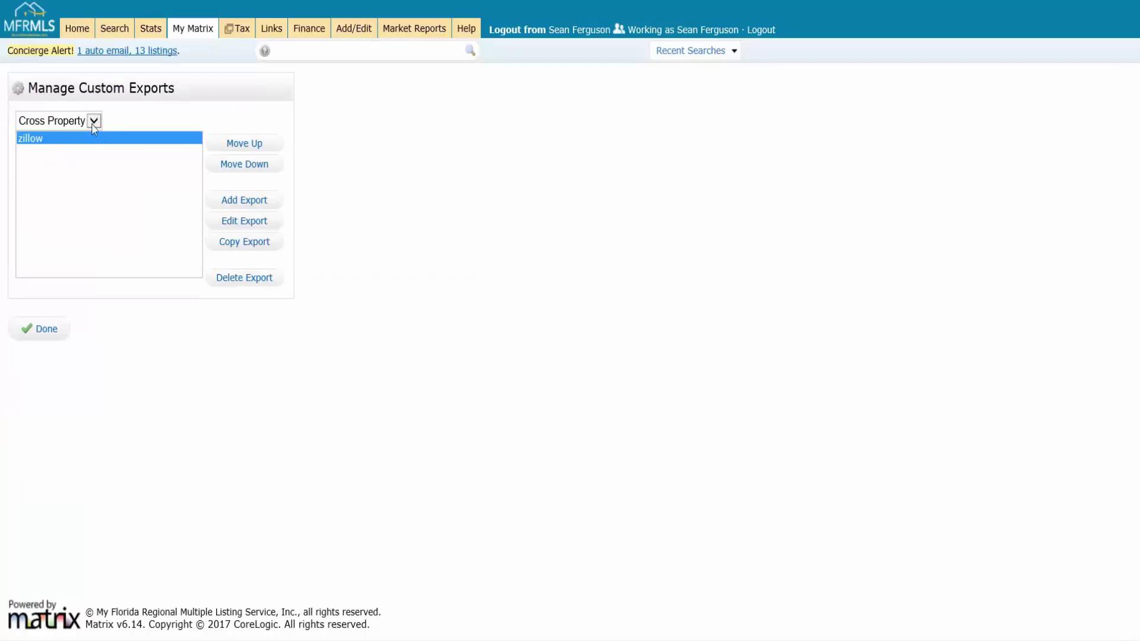
{"action": "left_click", "coordinate": [92, 124]}
{"action": "left_click", "coordinate": [105, 209]}
{"action": "left_click", "coordinate": [80, 124]}
{"action": "left_click", "coordinate": [70, 134]}
{"action": "left_click", "coordinate": [94, 121]}
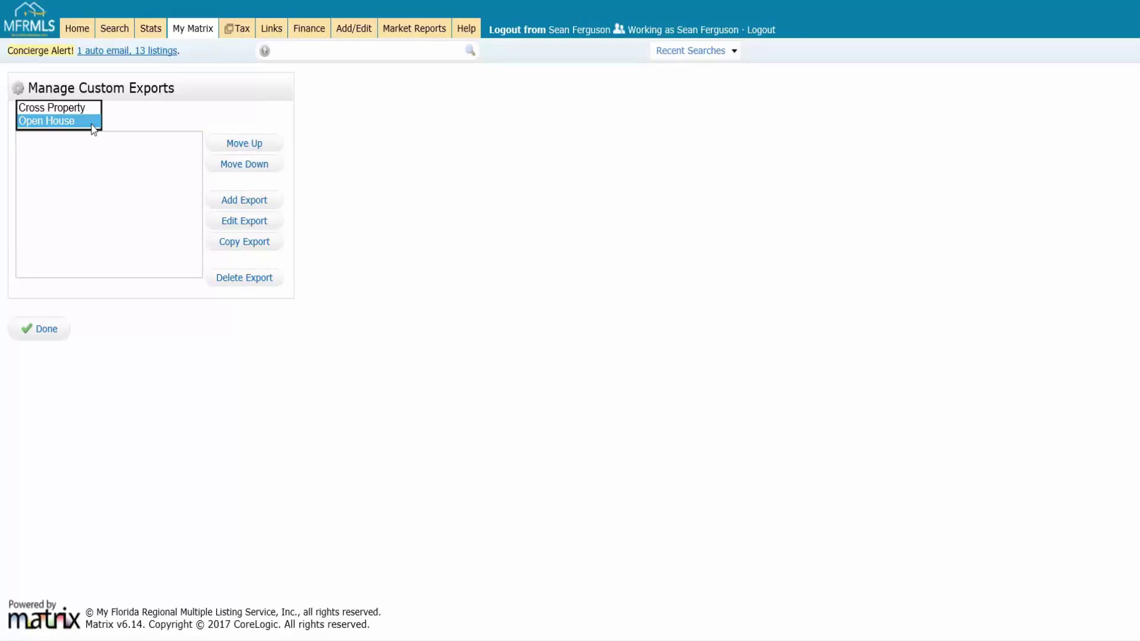
{"action": "left_click", "coordinate": [78, 108]}
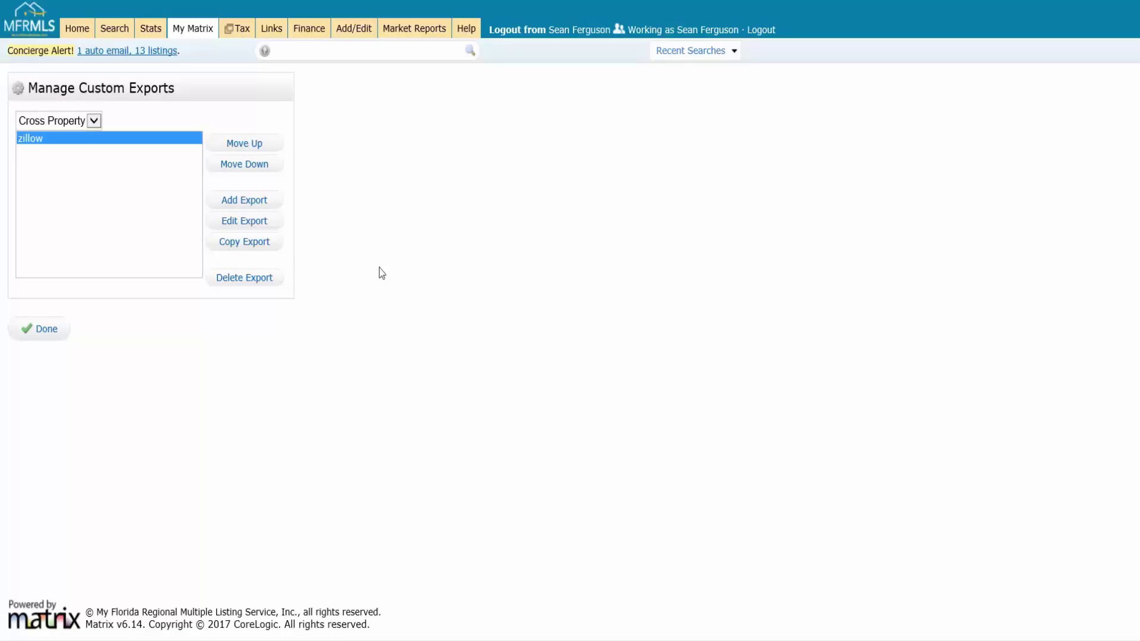
Step: Create a new custom export named 'testing export 1' and add the Address field
{"action": "left_click", "coordinate": [254, 207]}
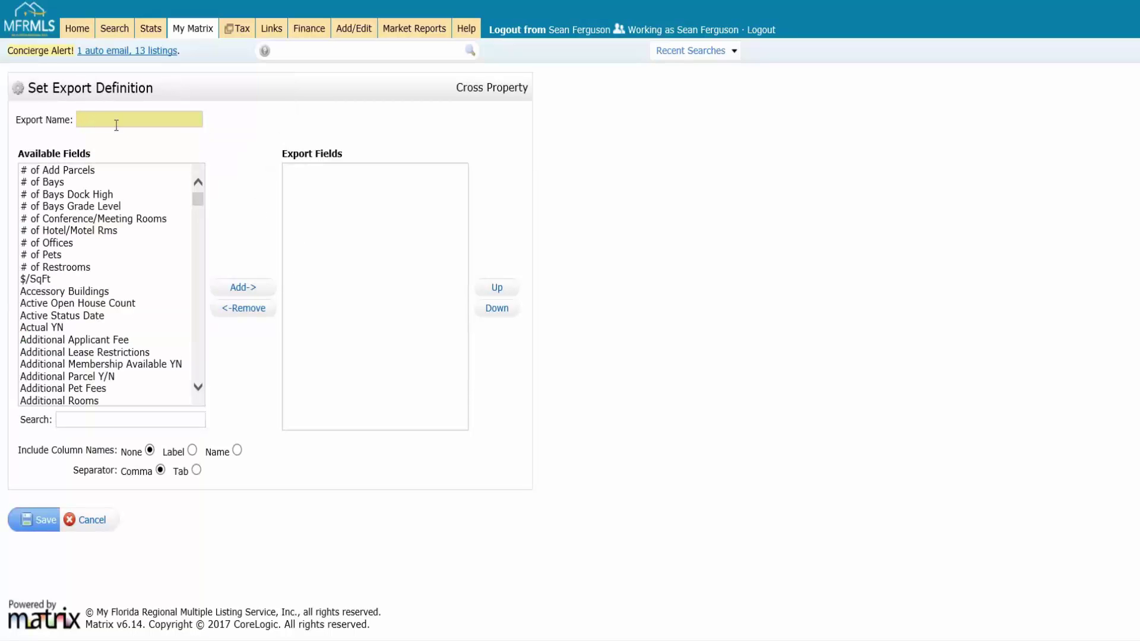
{"action": "type", "text": "testing export 1"}
{"action": "left_click", "coordinate": [130, 418]}
{"action": "type", "text": "a"}
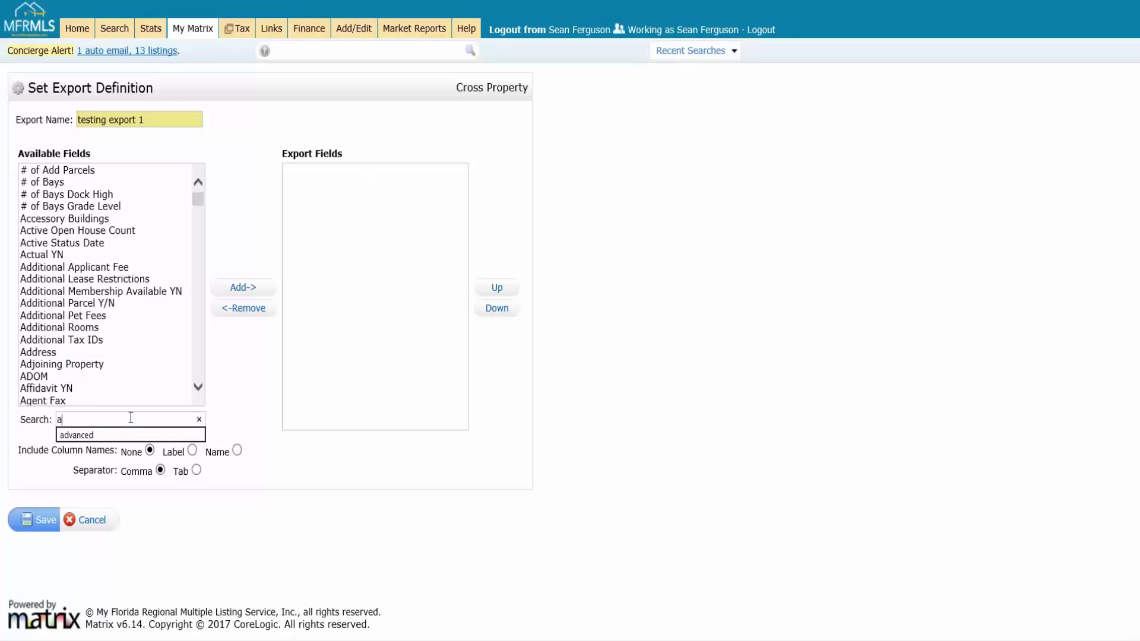
{"action": "type", "text": "ddre"}
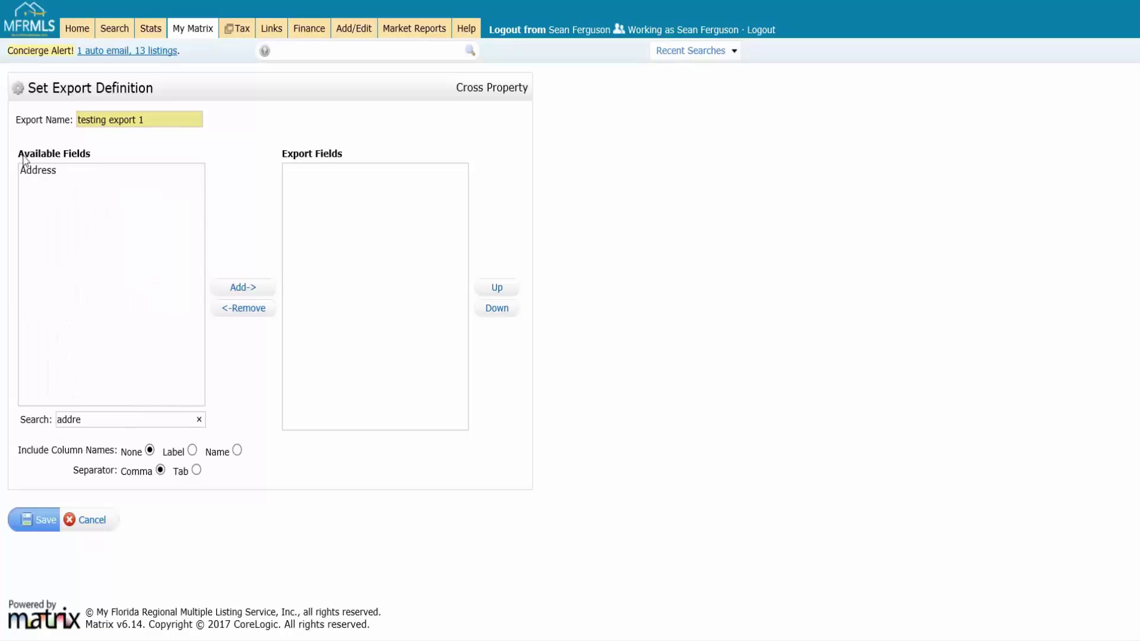
{"action": "left_click", "coordinate": [52, 171]}
{"action": "left_click", "coordinate": [243, 287]}
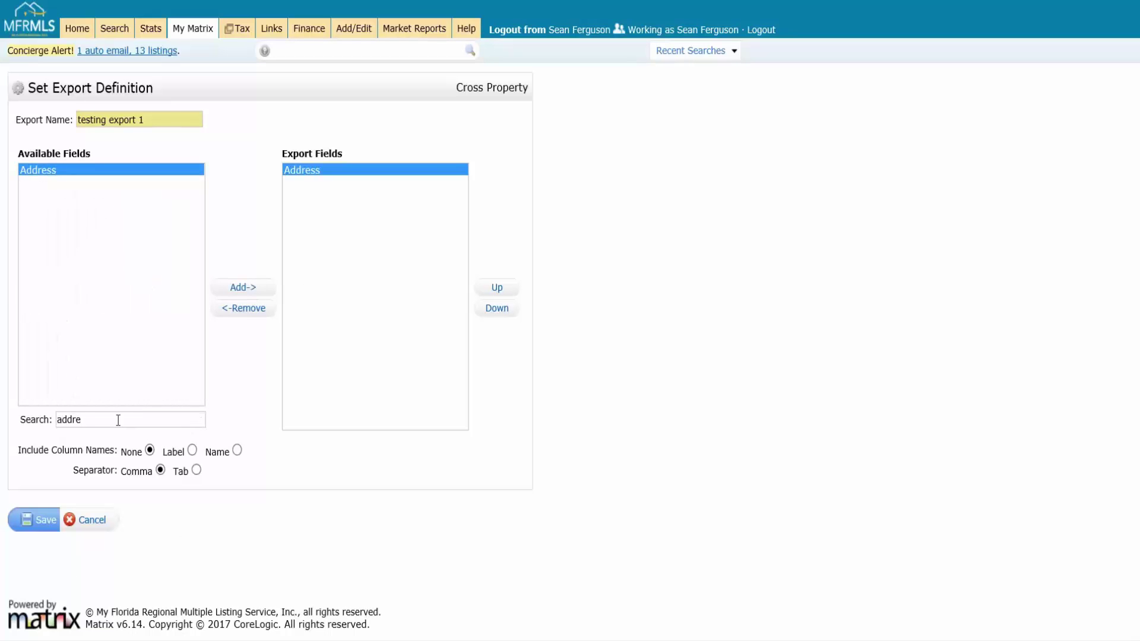
Step: Add the ML Number and Current Price fields to the export
{"action": "left_click_drag", "start_coordinate": [117, 420], "coordinate": [40, 429]}
{"action": "type", "text": "mls"}
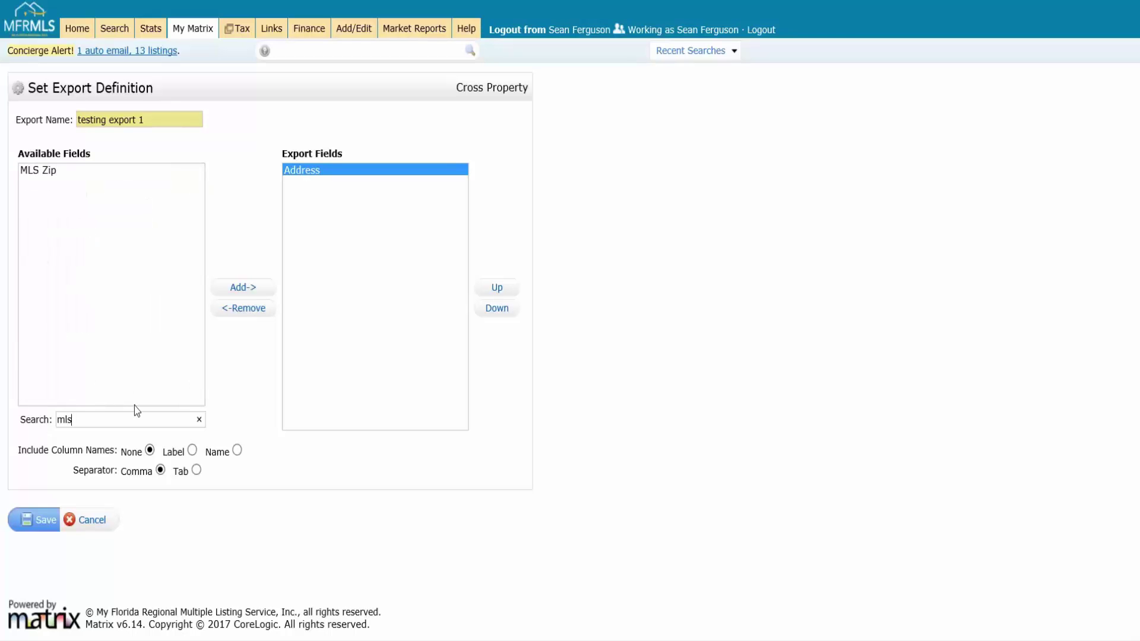
{"action": "key", "text": "BackSpace"}
{"action": "left_click", "coordinate": [72, 171]}
{"action": "left_click", "coordinate": [256, 290]}
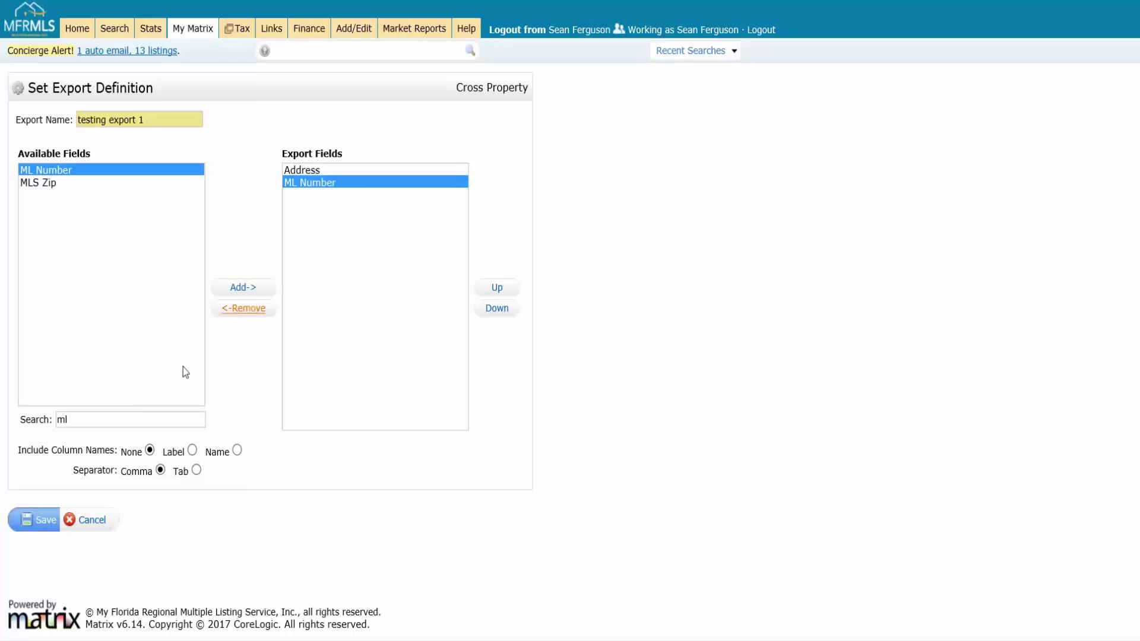
{"action": "double_click", "coordinate": [103, 416]}
{"action": "type", "text": "price"}
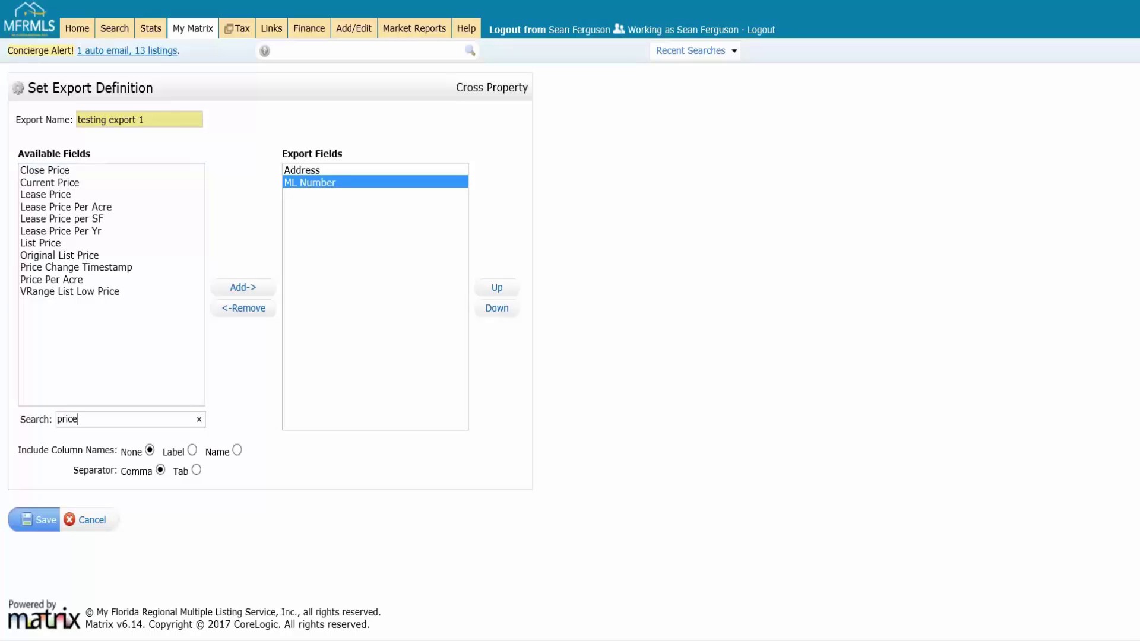
{"action": "left_click", "coordinate": [74, 183]}
{"action": "left_click", "coordinate": [243, 287]}
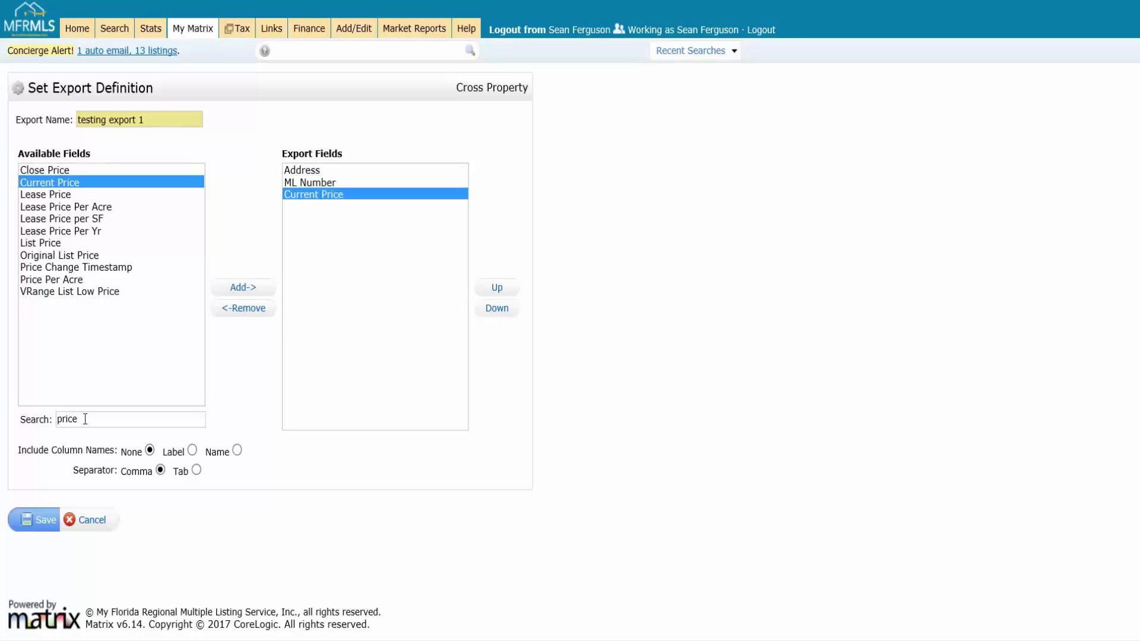
Step: Add Beds, Full Baths and Half Baths, and include column names as headers
{"action": "left_click", "coordinate": [103, 419]}
{"action": "double_click", "coordinate": [102, 419]}
{"action": "type", "text": "bed"}
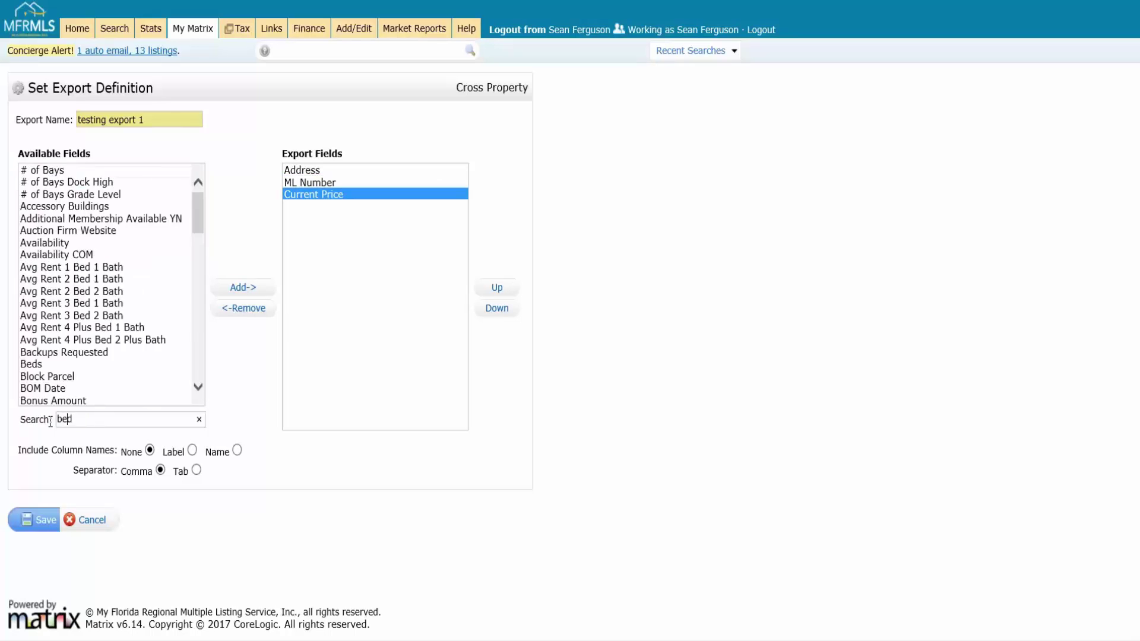
{"action": "left_click", "coordinate": [35, 255]}
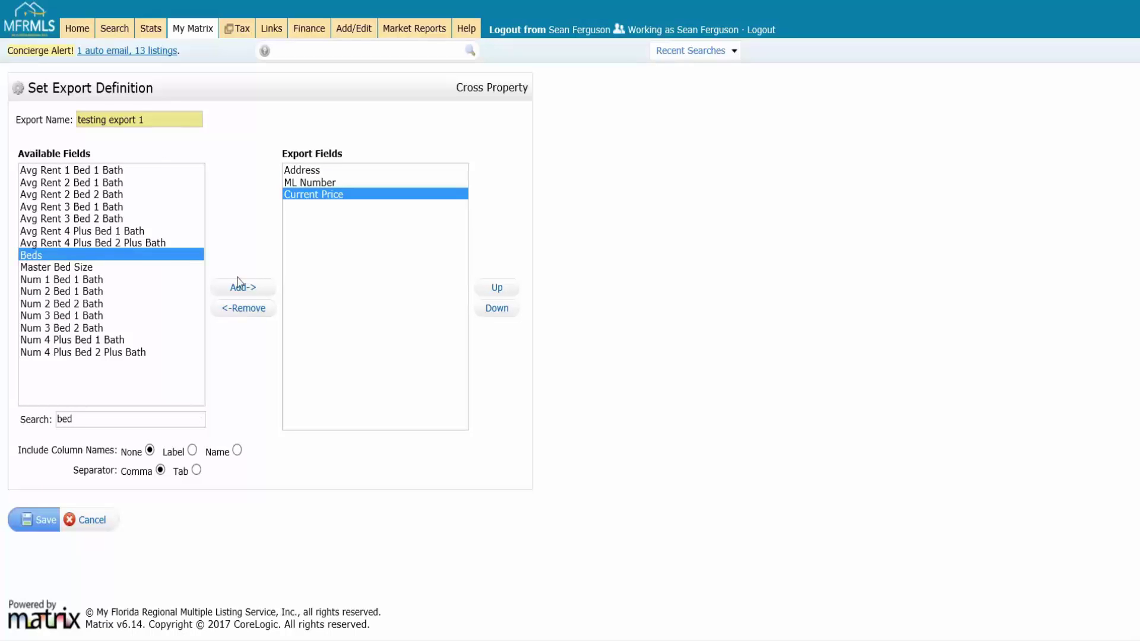
{"action": "left_click", "coordinate": [241, 288]}
{"action": "double_click", "coordinate": [90, 418]}
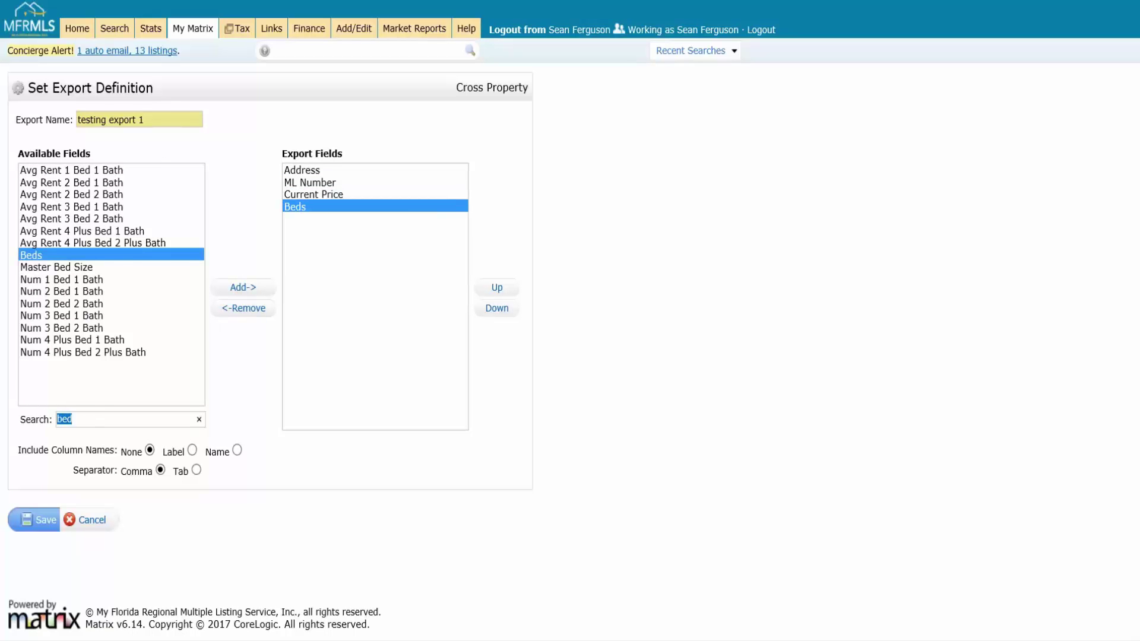
{"action": "type", "text": "bath"}
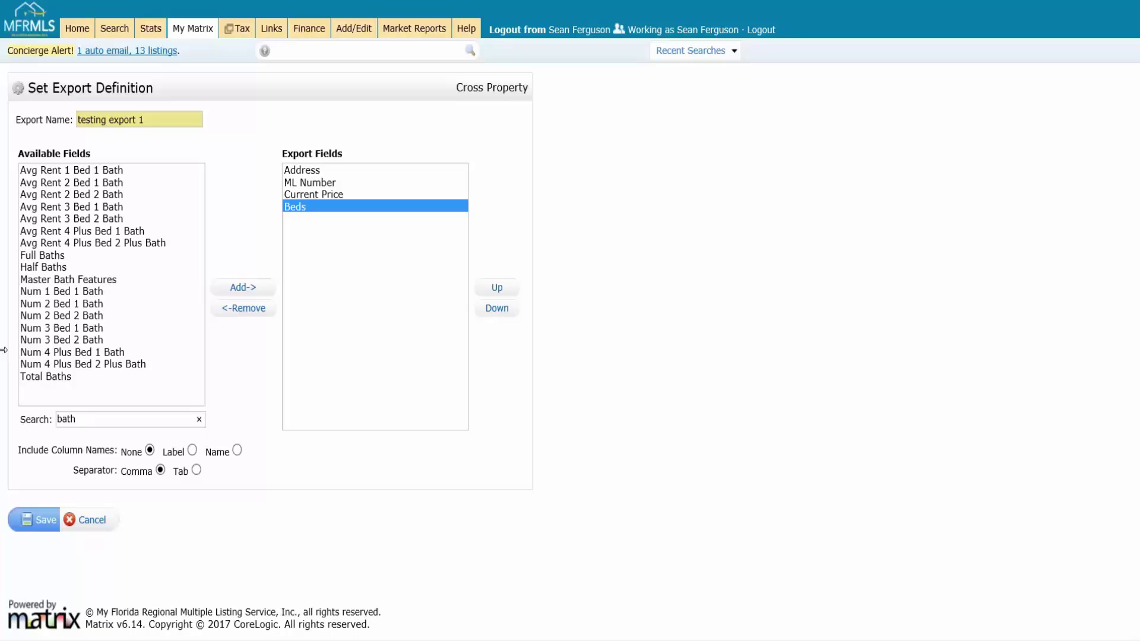
{"action": "left_click", "coordinate": [55, 256]}
{"action": "left_click", "coordinate": [248, 290]}
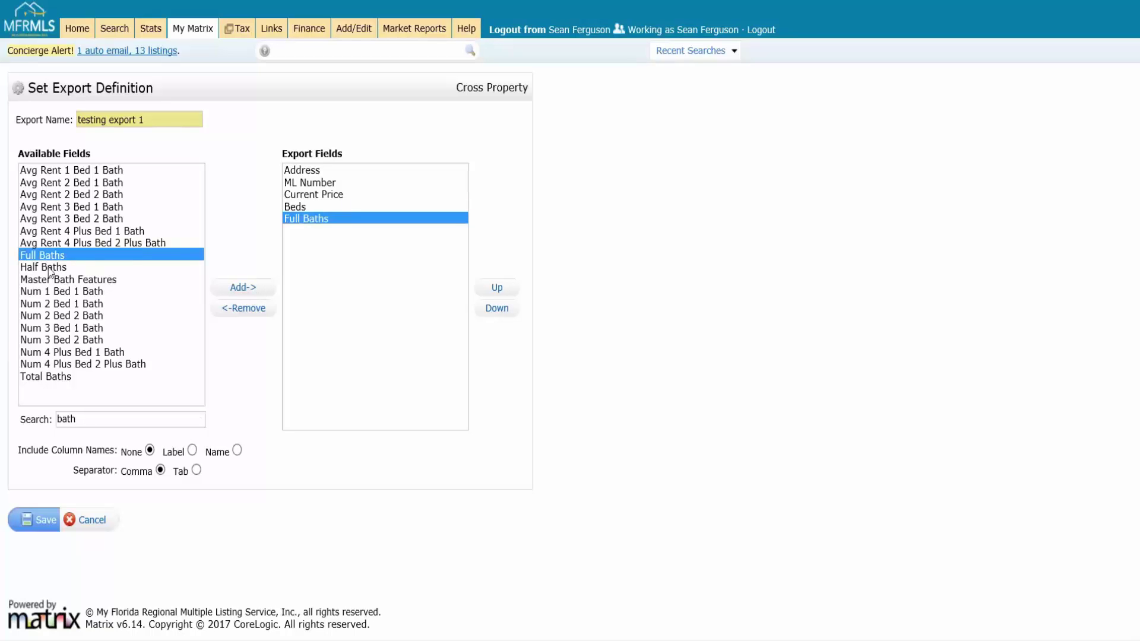
{"action": "left_click", "coordinate": [50, 268]}
{"action": "left_click", "coordinate": [243, 288]}
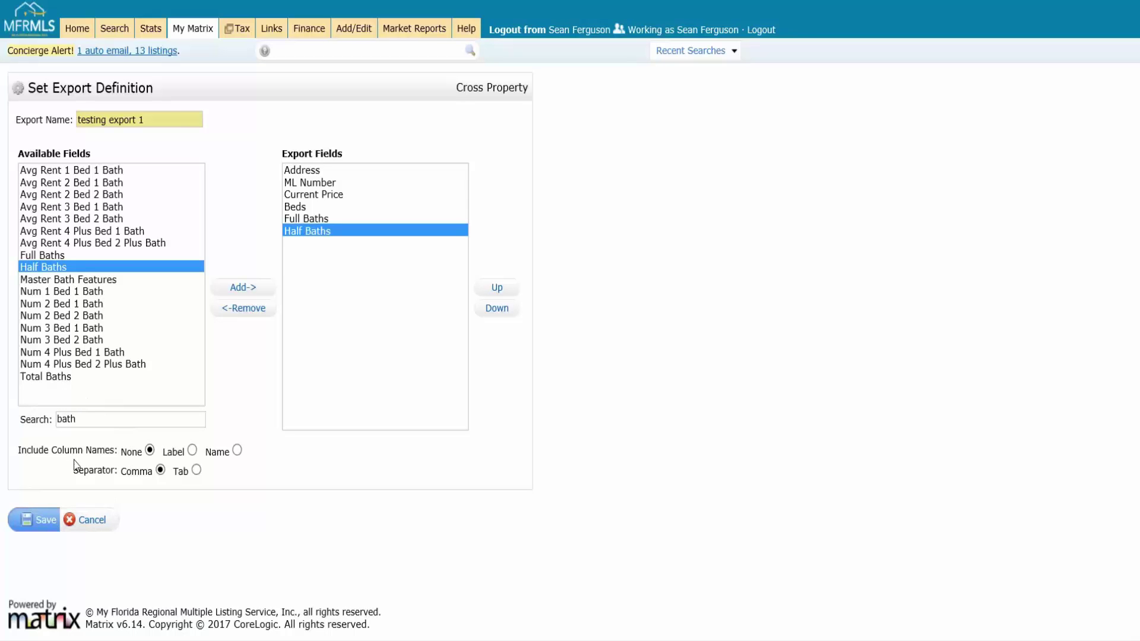
{"action": "left_click", "coordinate": [237, 451]}
Step: Save the testing export 1 definition and rerun the 83-result residential 32839 search
{"action": "left_click", "coordinate": [45, 520]}
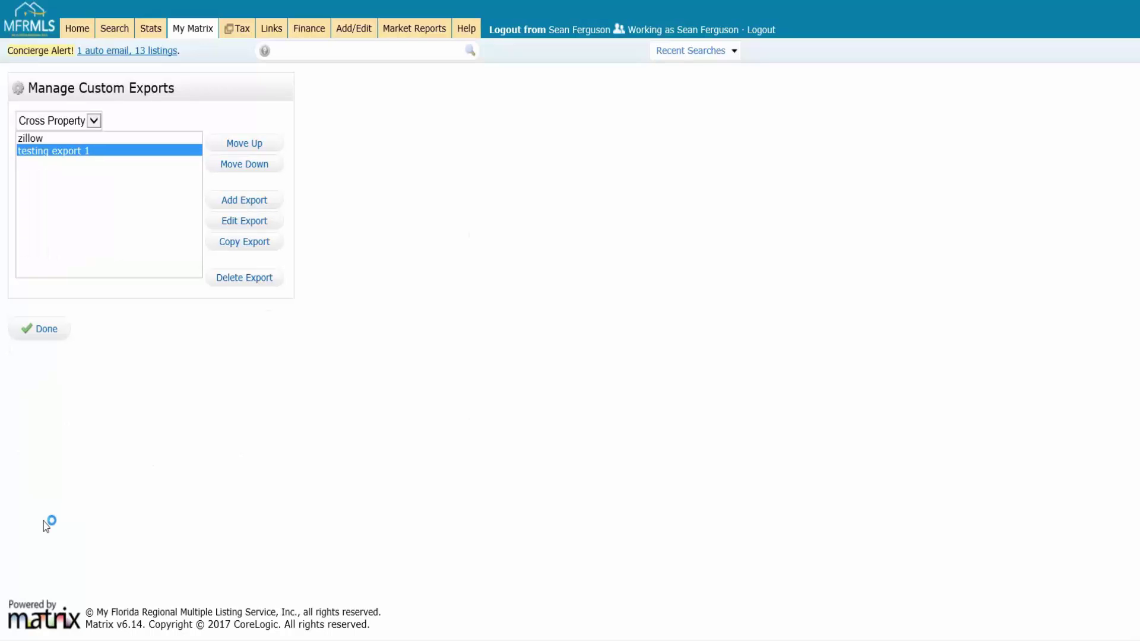
{"action": "left_click", "coordinate": [49, 329]}
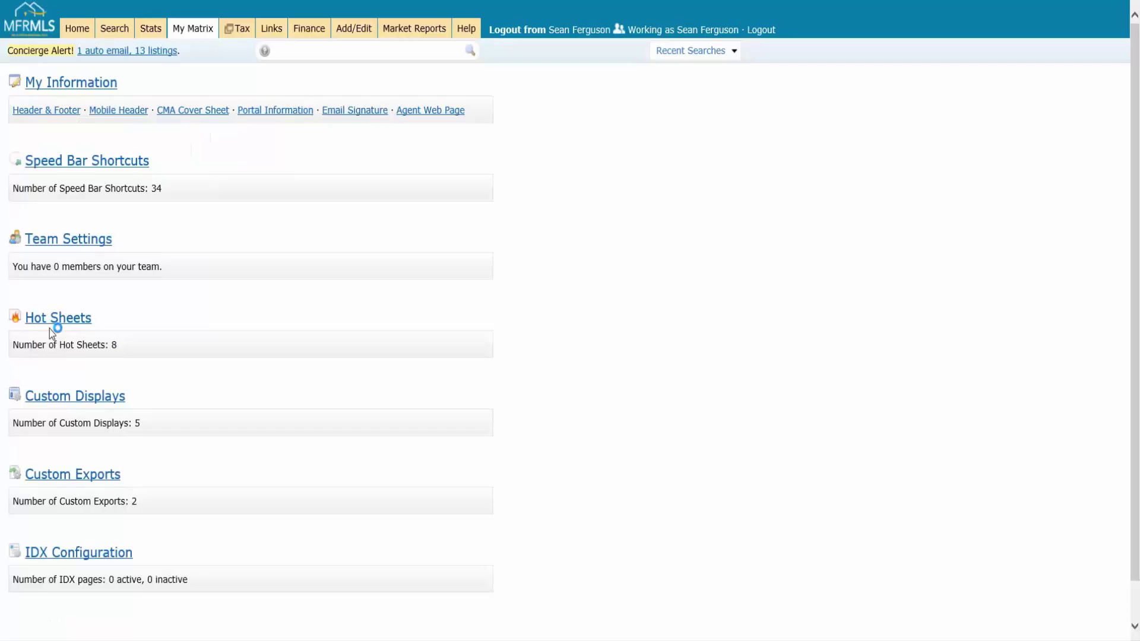
{"action": "left_click", "coordinate": [733, 51]}
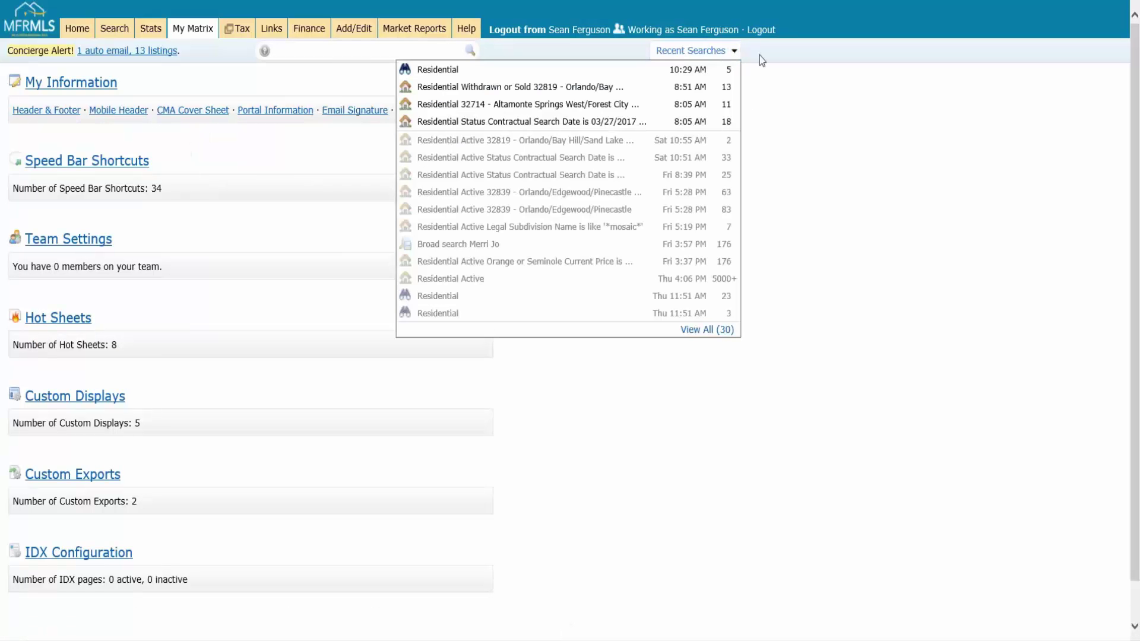
{"action": "left_click", "coordinate": [550, 209]}
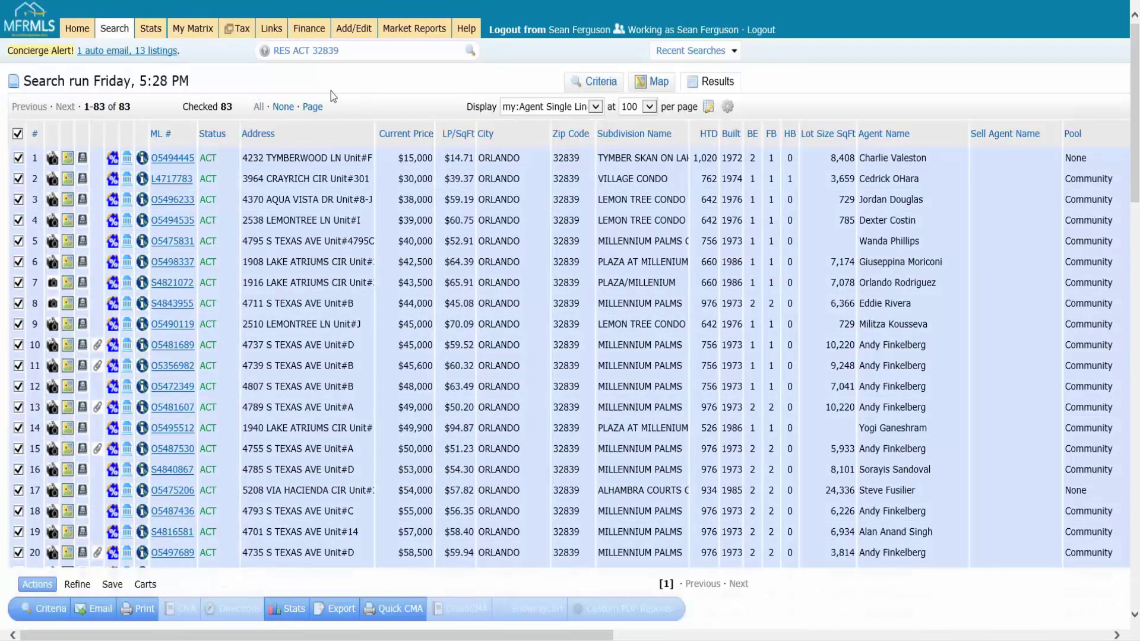
Step: Export the 83 results using the 'testing export 1' format as testing export 1.csv
{"action": "left_click", "coordinate": [319, 614]}
{"action": "left_click", "coordinate": [177, 123]}
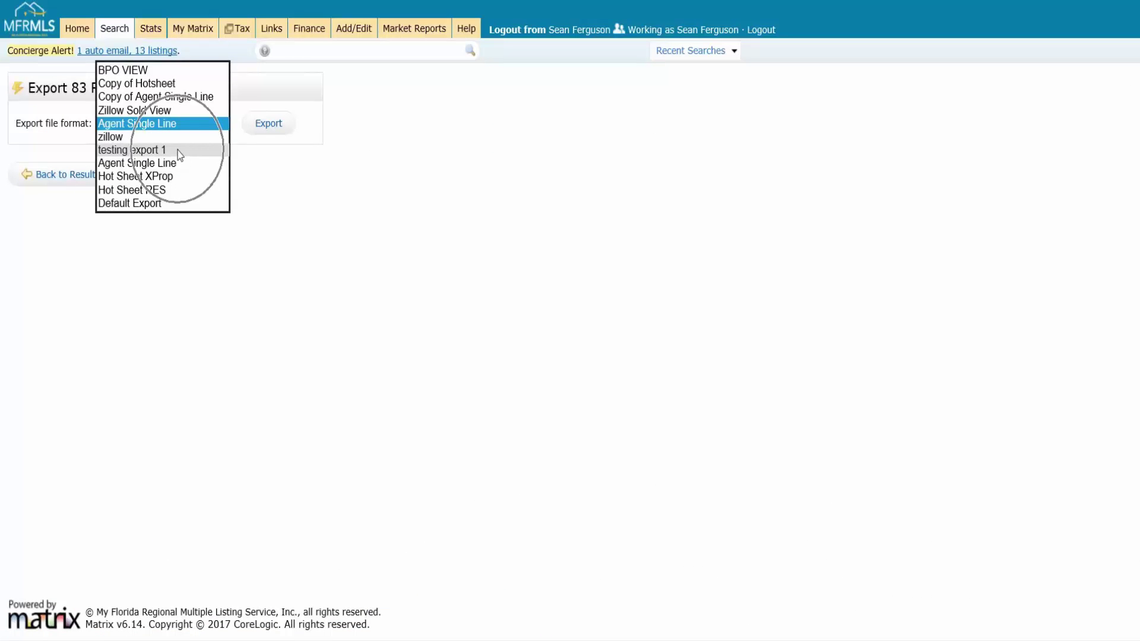
{"action": "left_click", "coordinate": [177, 151]}
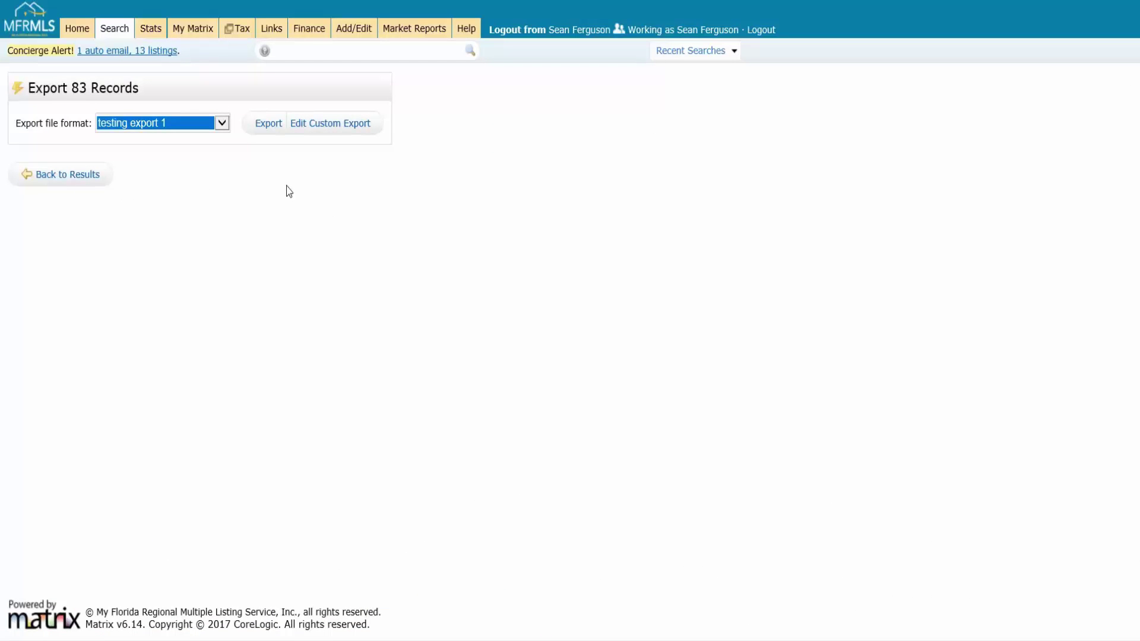
{"action": "left_click", "coordinate": [268, 129]}
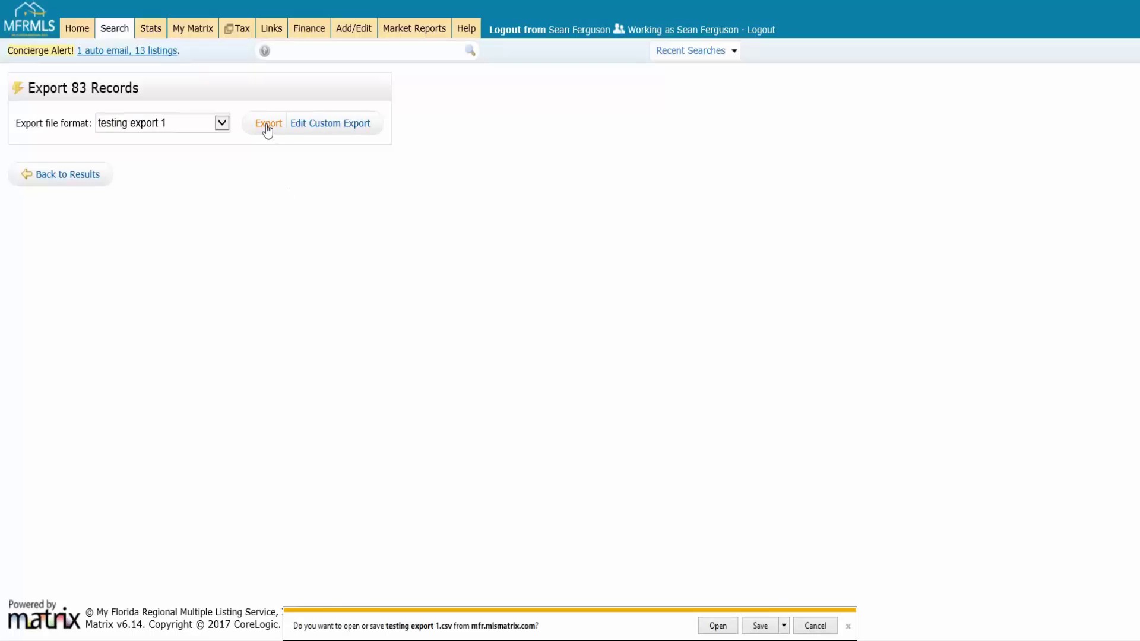
Step: Open testing export 1.csv in Excel to view its address, MLS number, price, beds and baths columns
{"action": "left_click", "coordinate": [719, 625]}
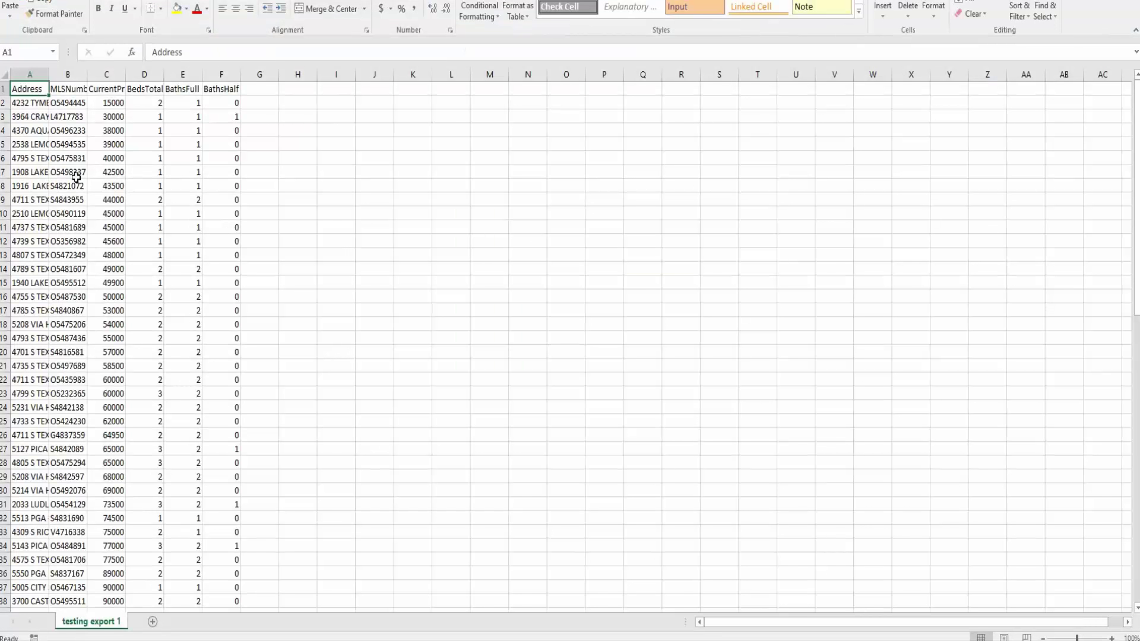
{"action": "left_click", "coordinate": [83, 184]}
Step: Return to the browser and open My Matrix Settings, where Custom Exports now counts 2
{"action": "key", "text": "alt+Tab"}
{"action": "mouse_move", "coordinate": [196, 31]}
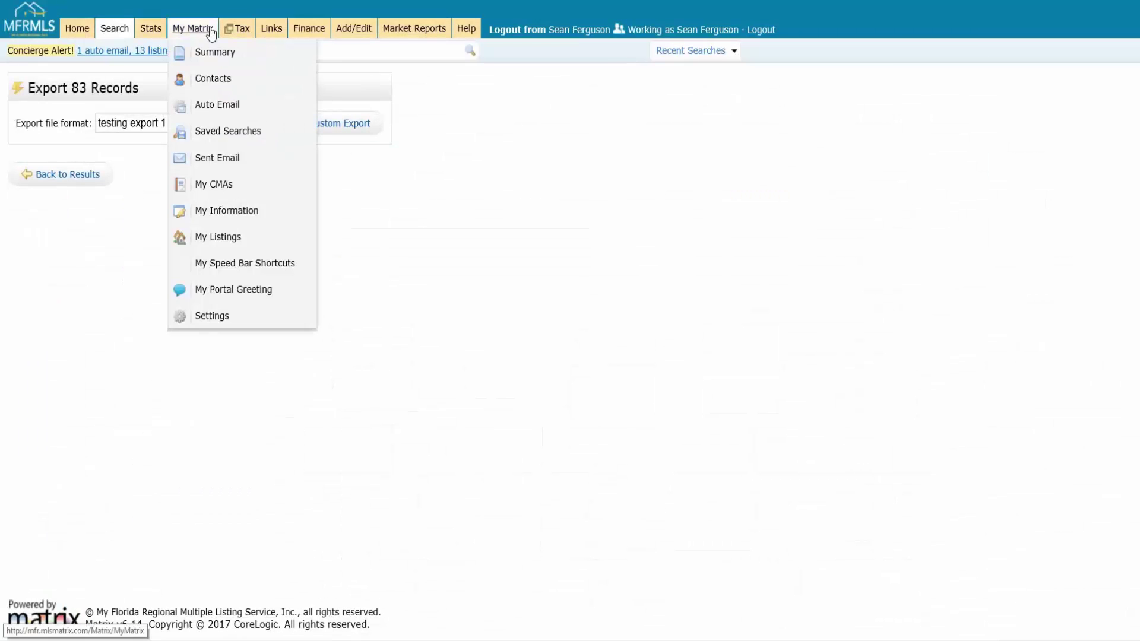
{"action": "left_click", "coordinate": [212, 317]}
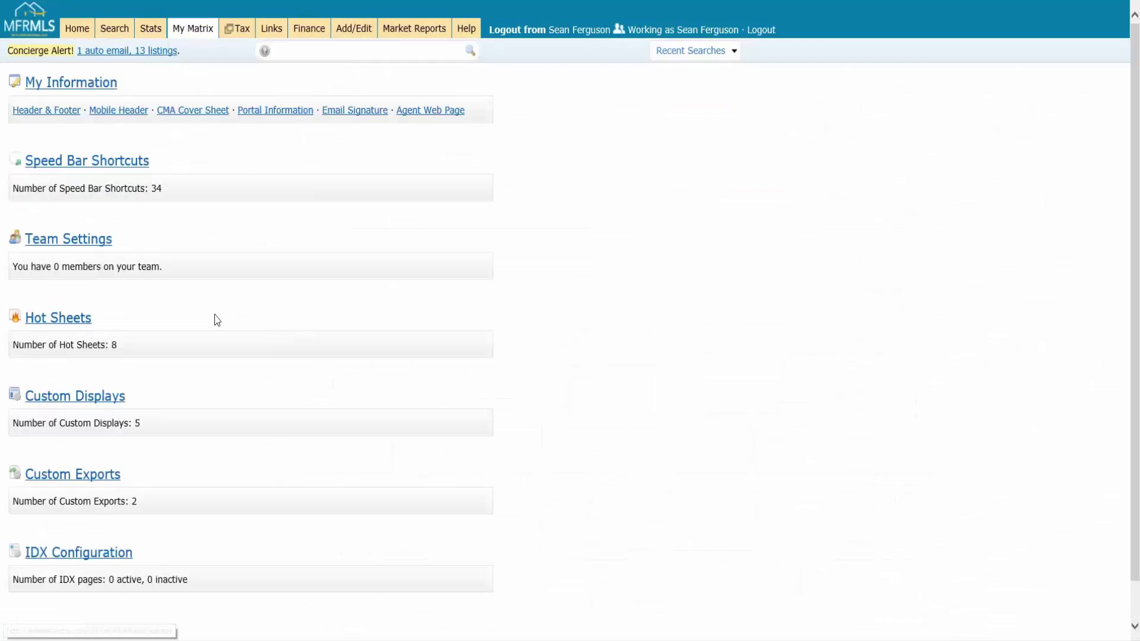
{"action": "left_click", "coordinate": [97, 479]}
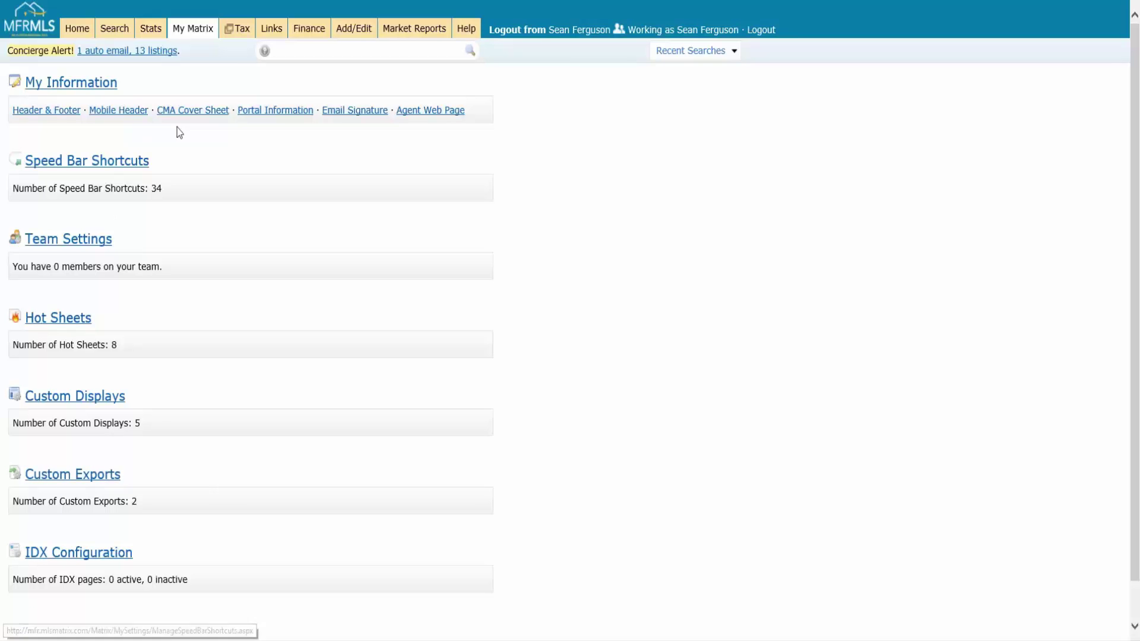
{"action": "mouse_move", "coordinate": [202, 39]}
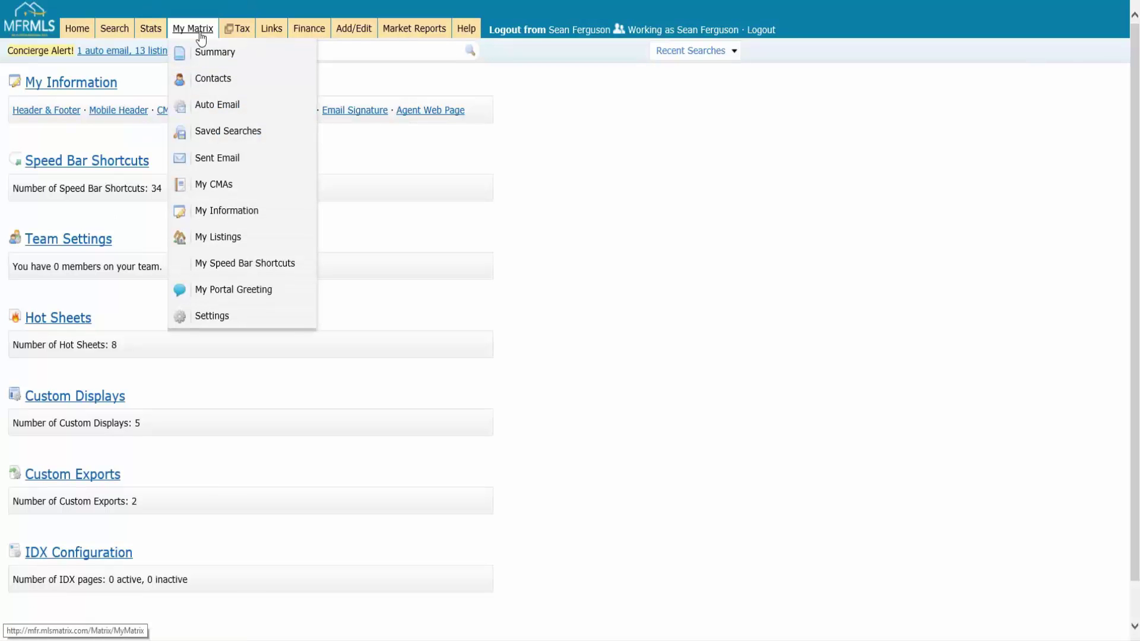
Step: Show the five active listings from My Listings, check them all, and run them as a full search
{"action": "left_click", "coordinate": [219, 238]}
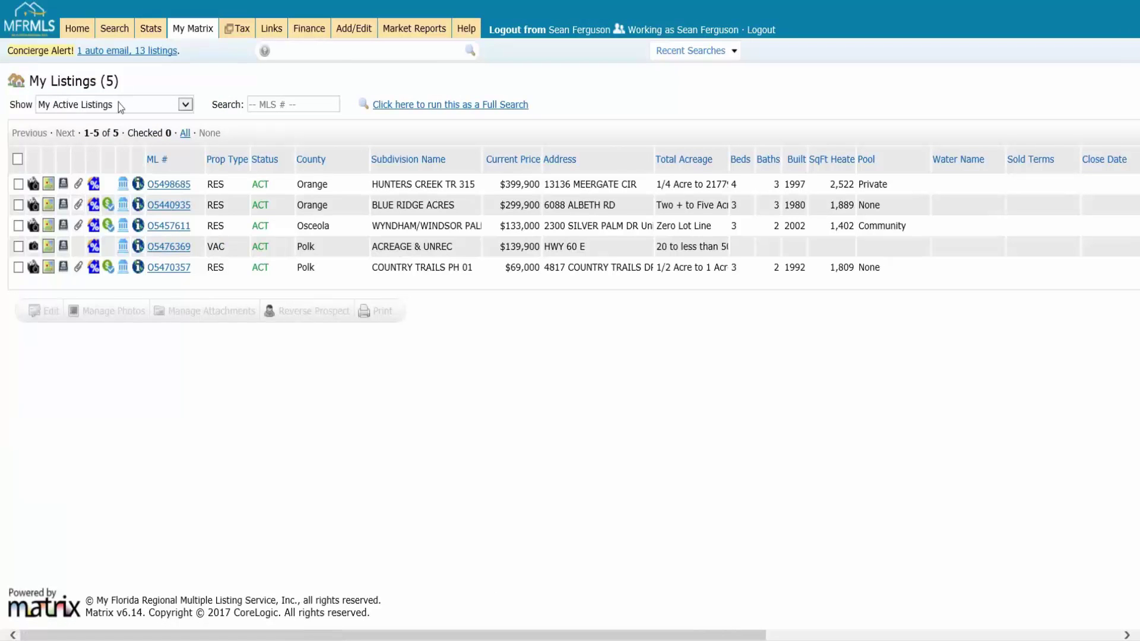
{"action": "left_click", "coordinate": [121, 103]}
{"action": "left_click", "coordinate": [143, 82]}
{"action": "left_click", "coordinate": [18, 159]}
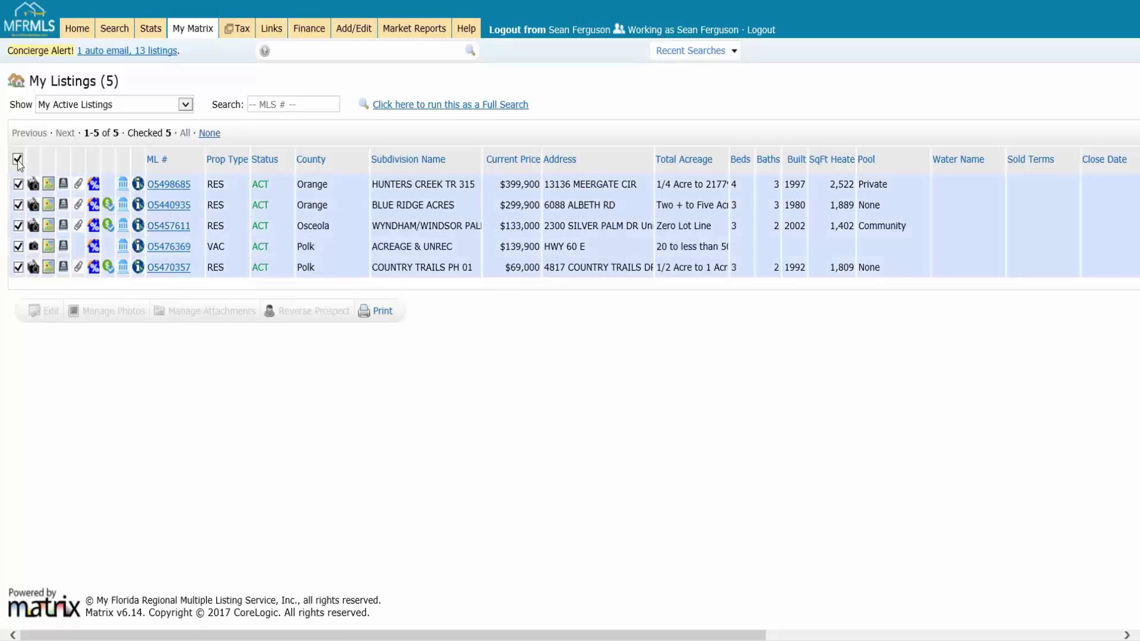
{"action": "left_click", "coordinate": [438, 106]}
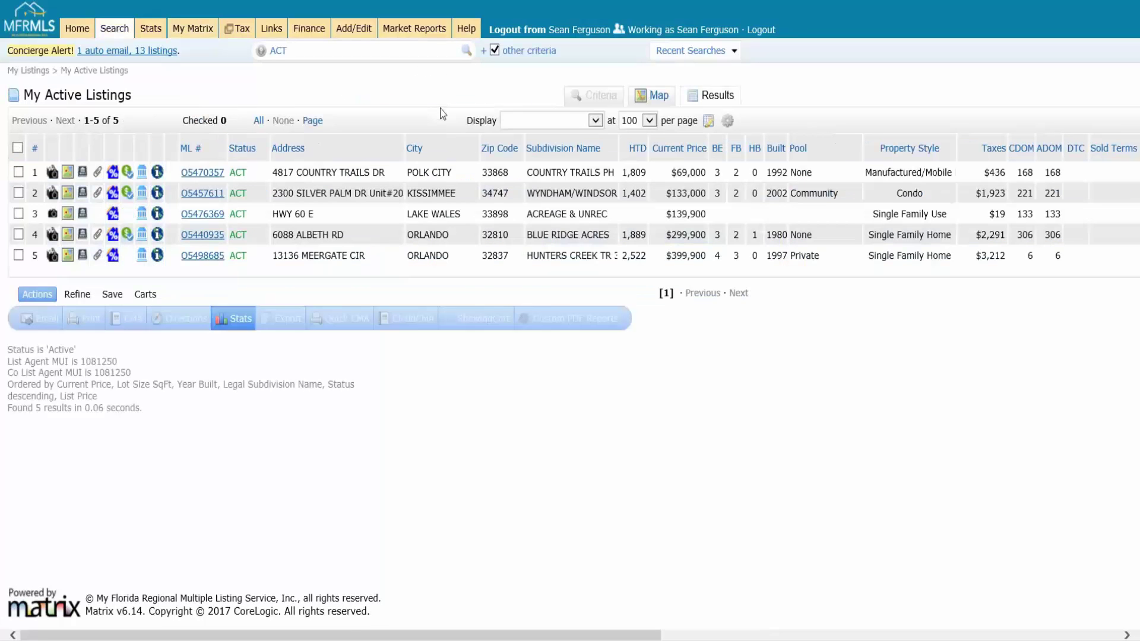
Step: Export all five active listings to CSV using the Agent Single Line format
{"action": "left_click", "coordinate": [18, 147]}
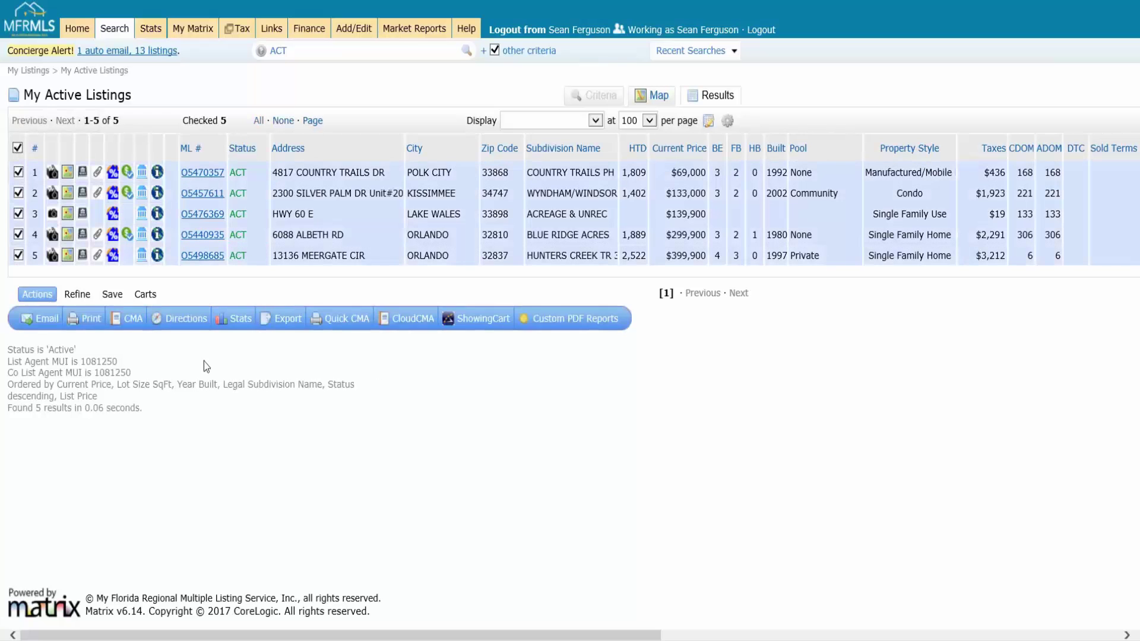
{"action": "left_click", "coordinate": [286, 325]}
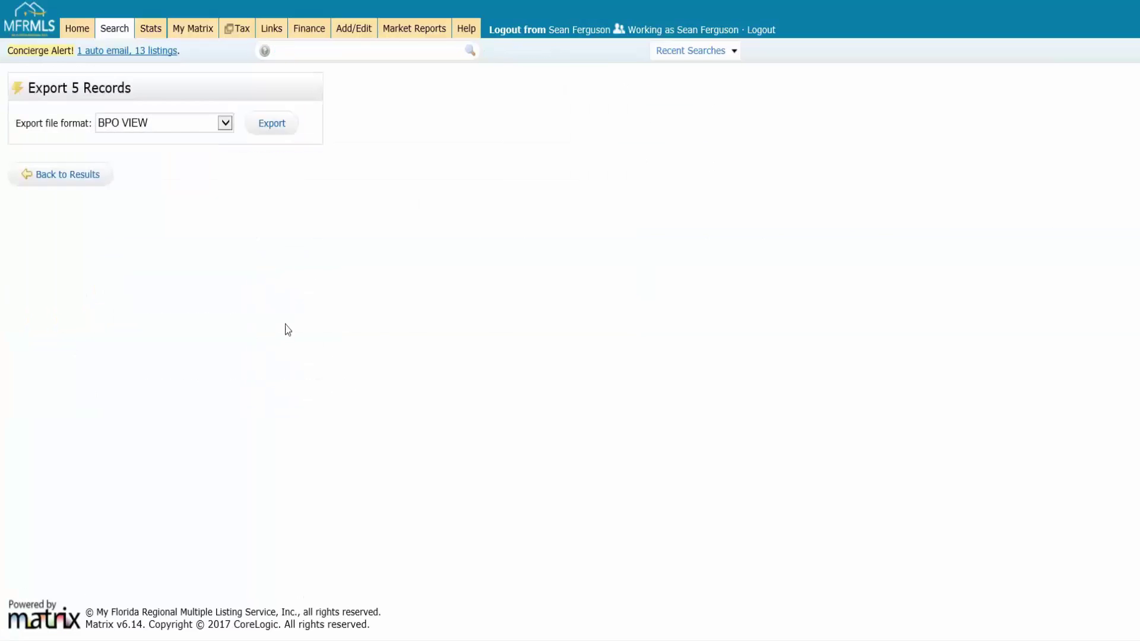
{"action": "left_click", "coordinate": [173, 126]}
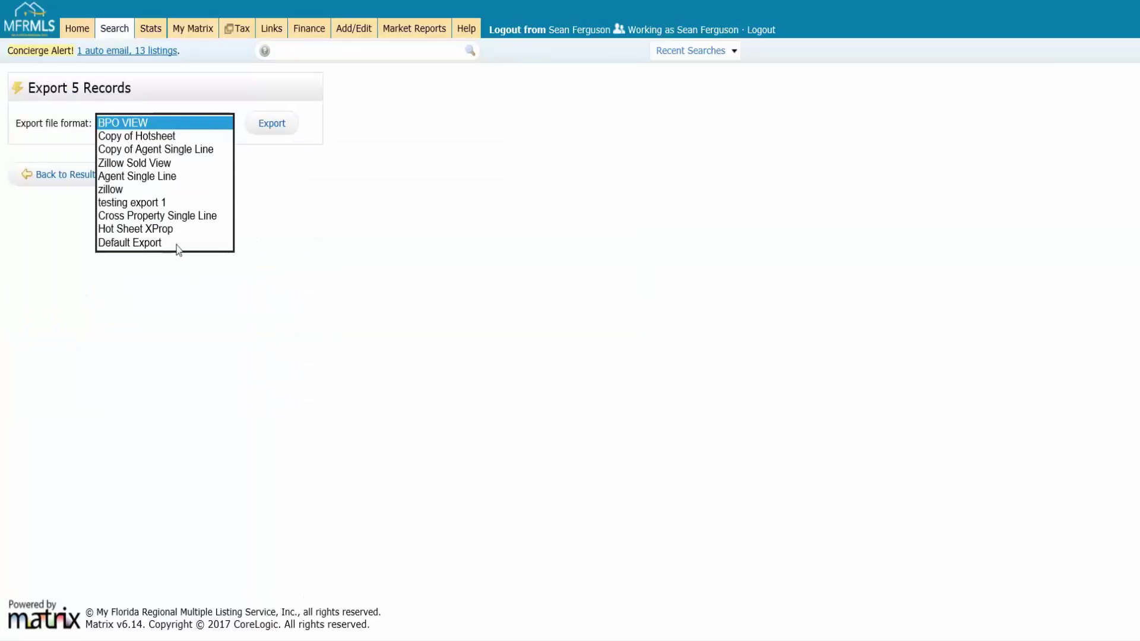
{"action": "left_click", "coordinate": [164, 177]}
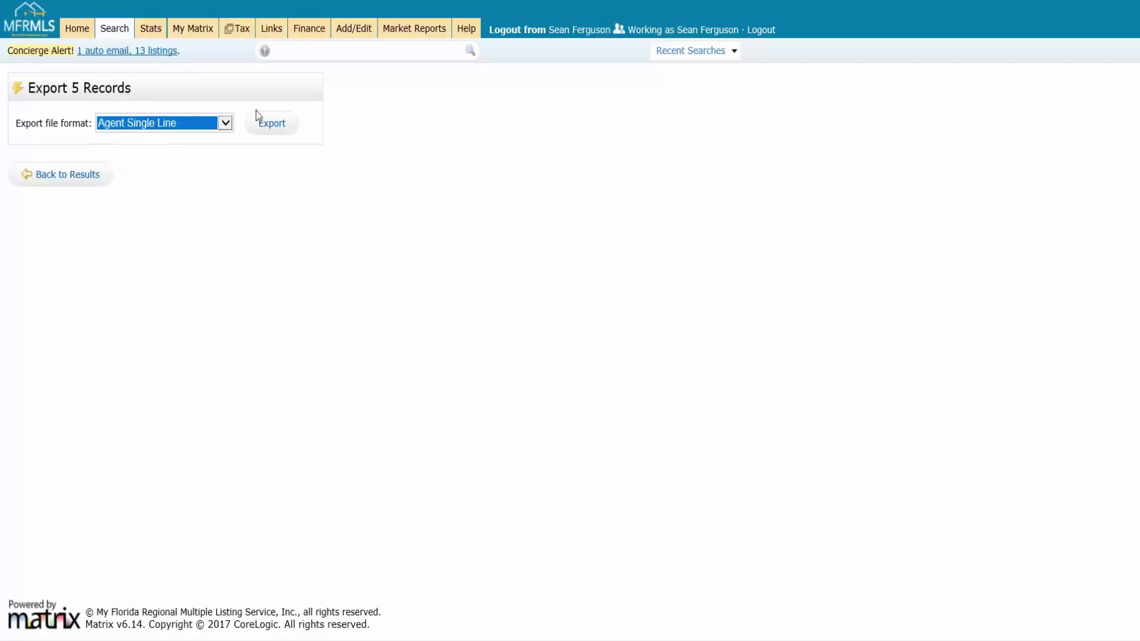
{"action": "left_click", "coordinate": [274, 126]}
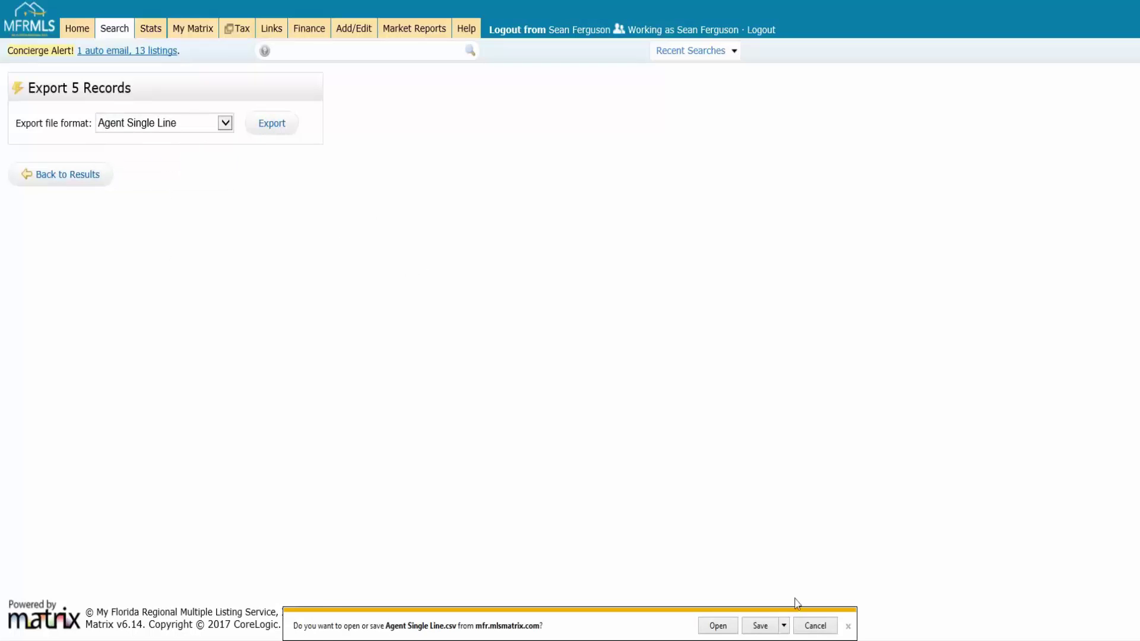
Step: Open the downloaded Agent Single Line.csv in Excel
{"action": "left_click", "coordinate": [719, 626]}
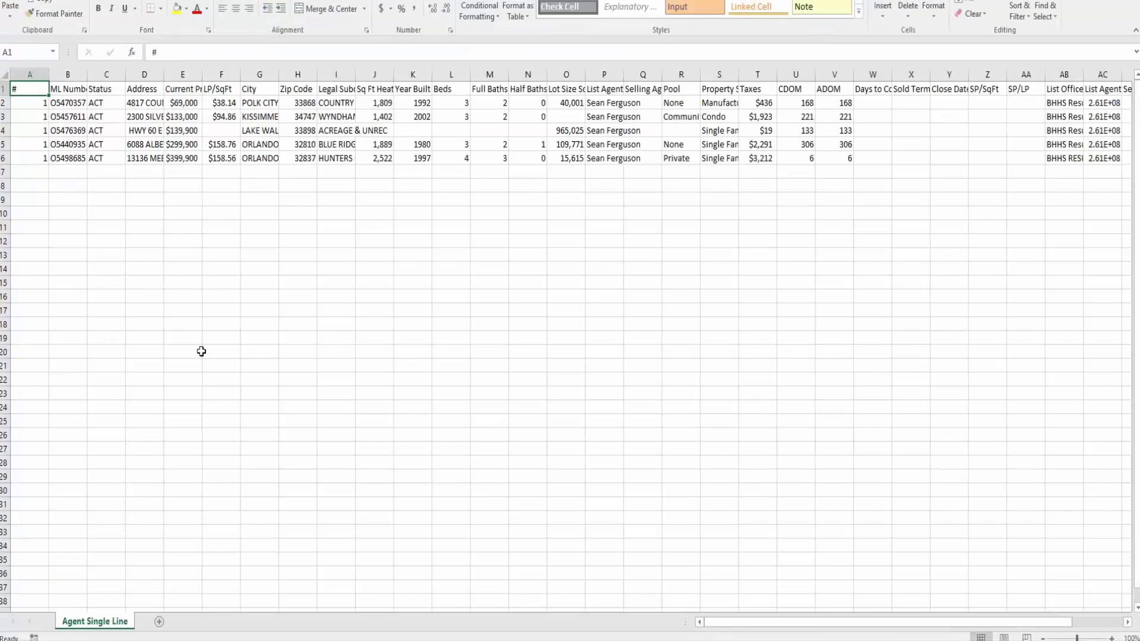